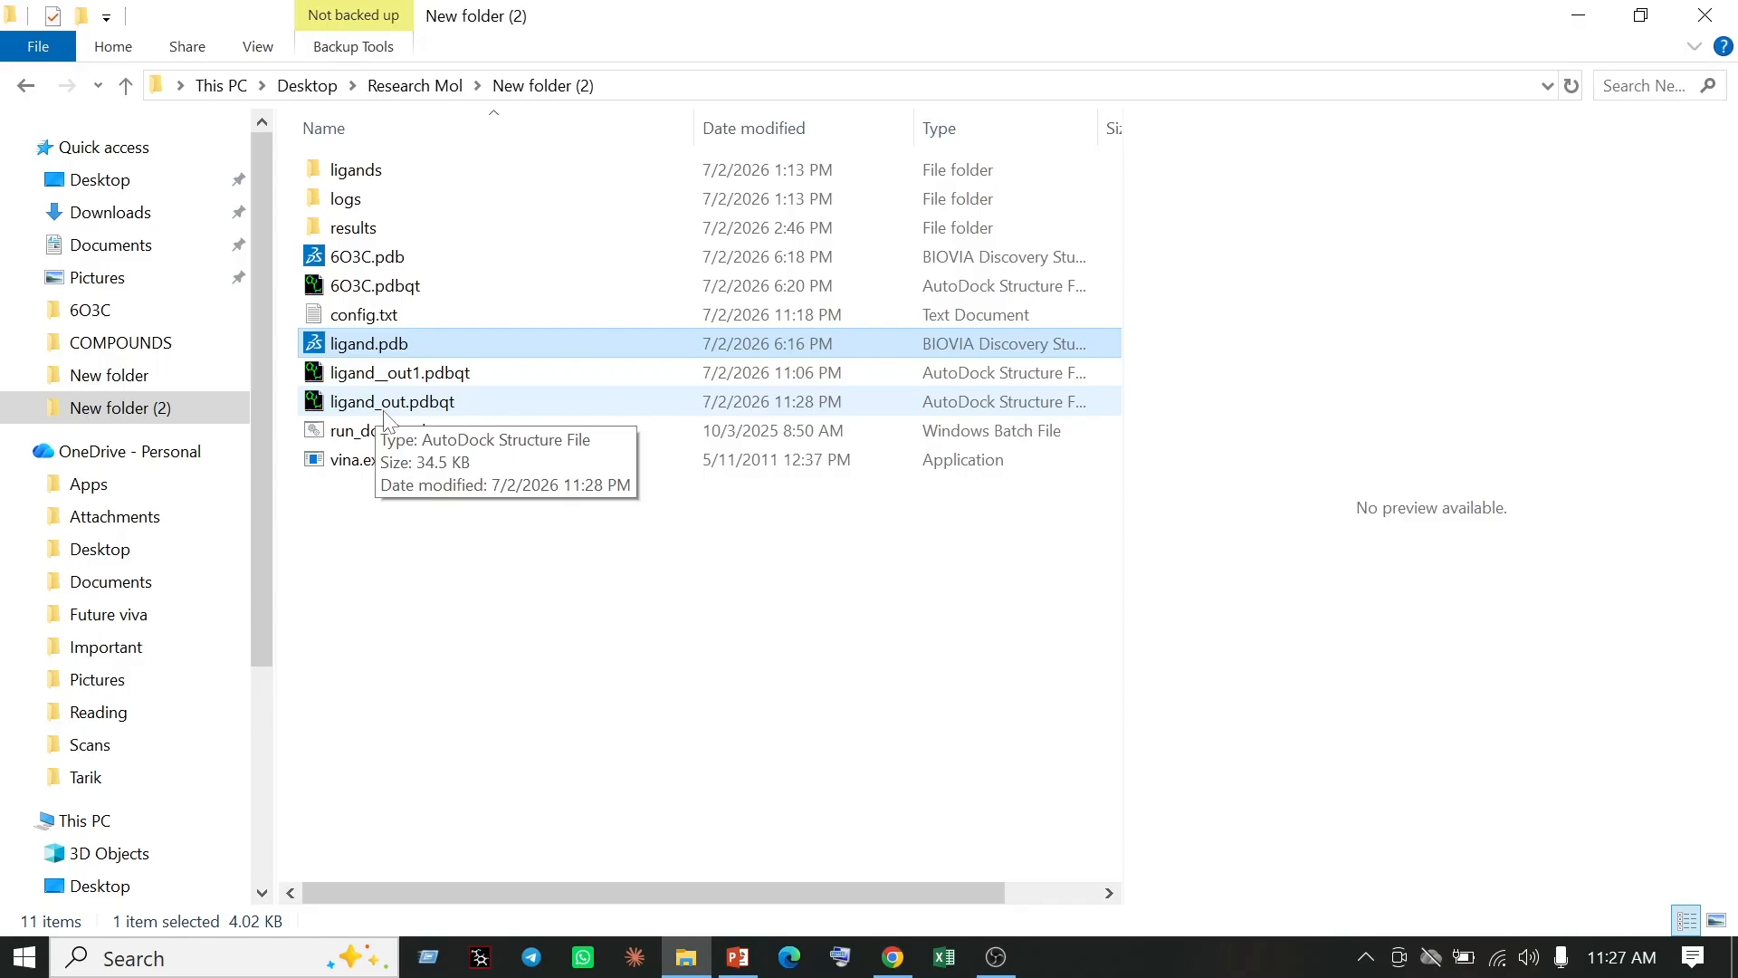
Open the protein structure 6O3C.pdb from the New folder (2) directory in PyMOL
{"action": "left_click", "coordinate": [450, 403]}
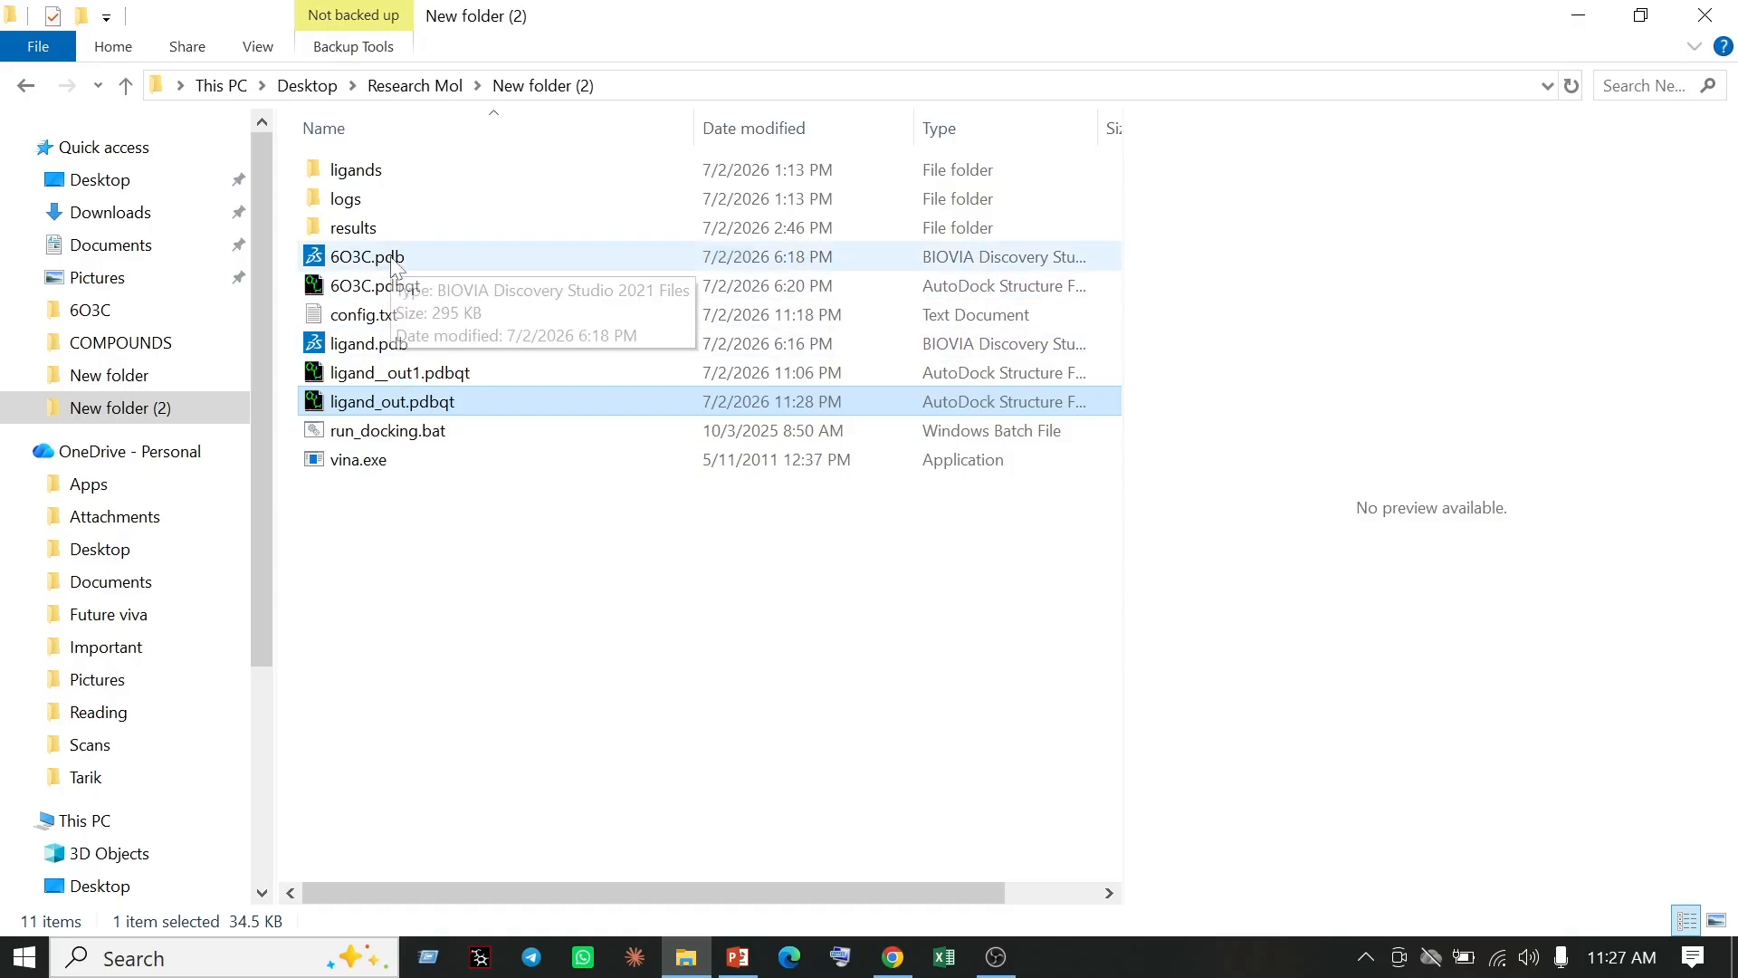
{"action": "left_click", "coordinate": [399, 261]}
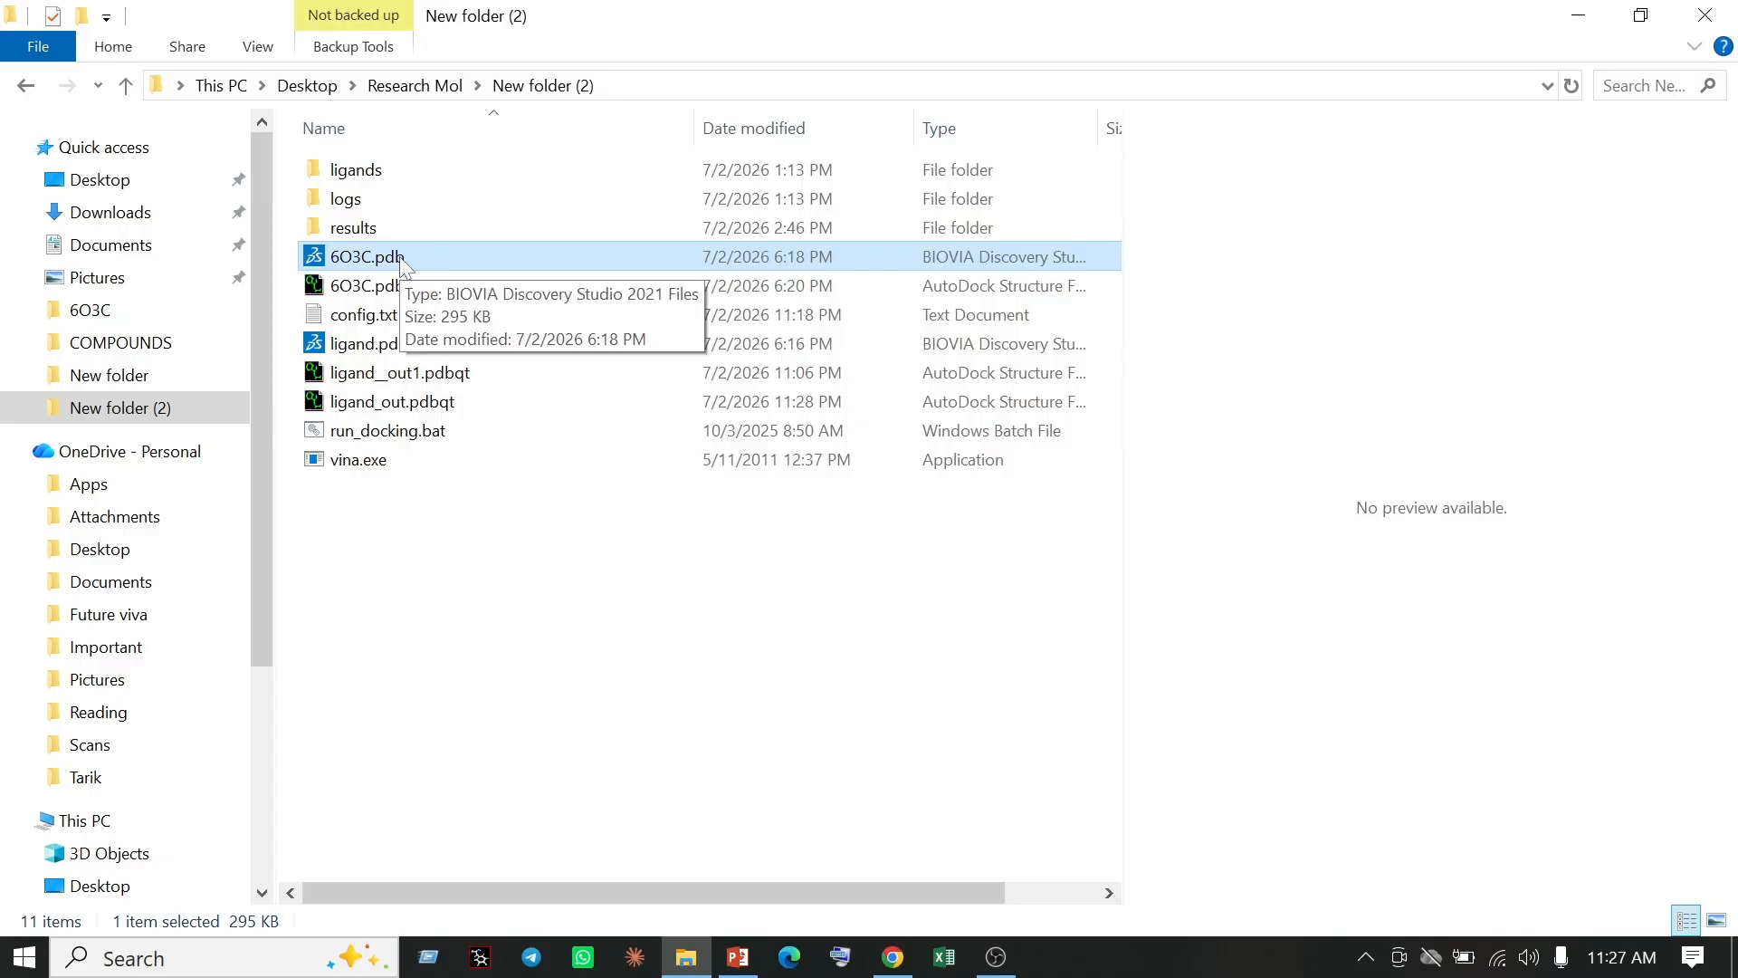
{"action": "right_click", "coordinate": [401, 252]}
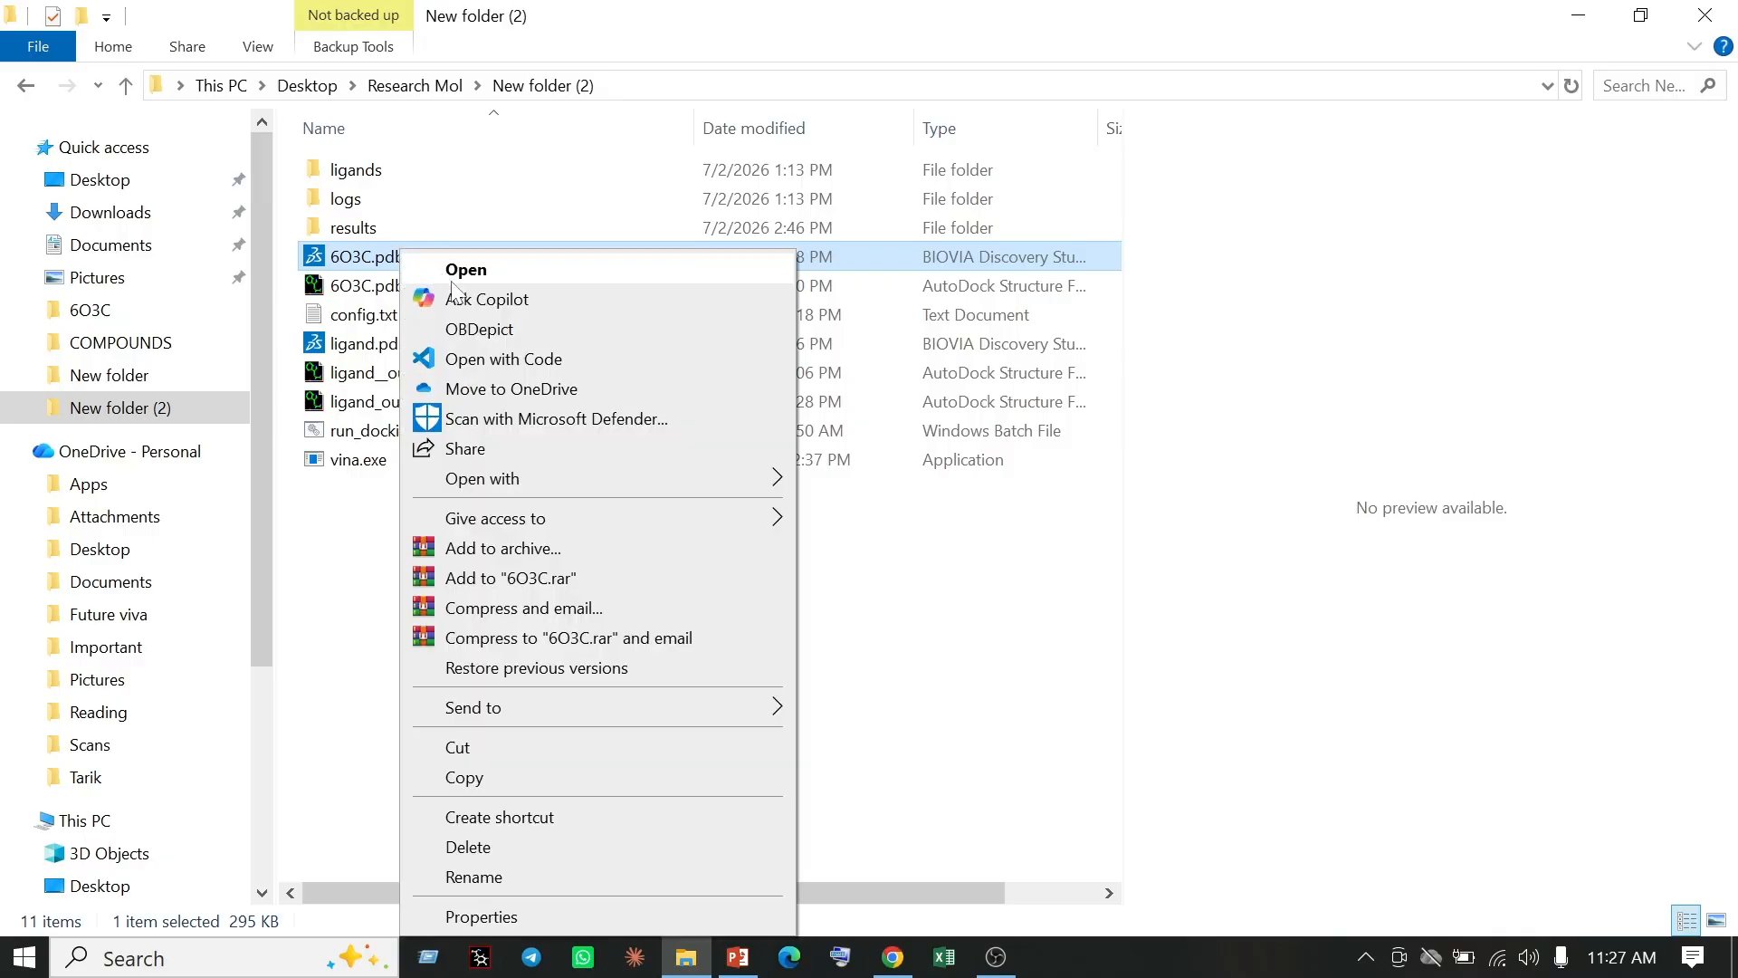
{"action": "mouse_move", "coordinate": [540, 491]}
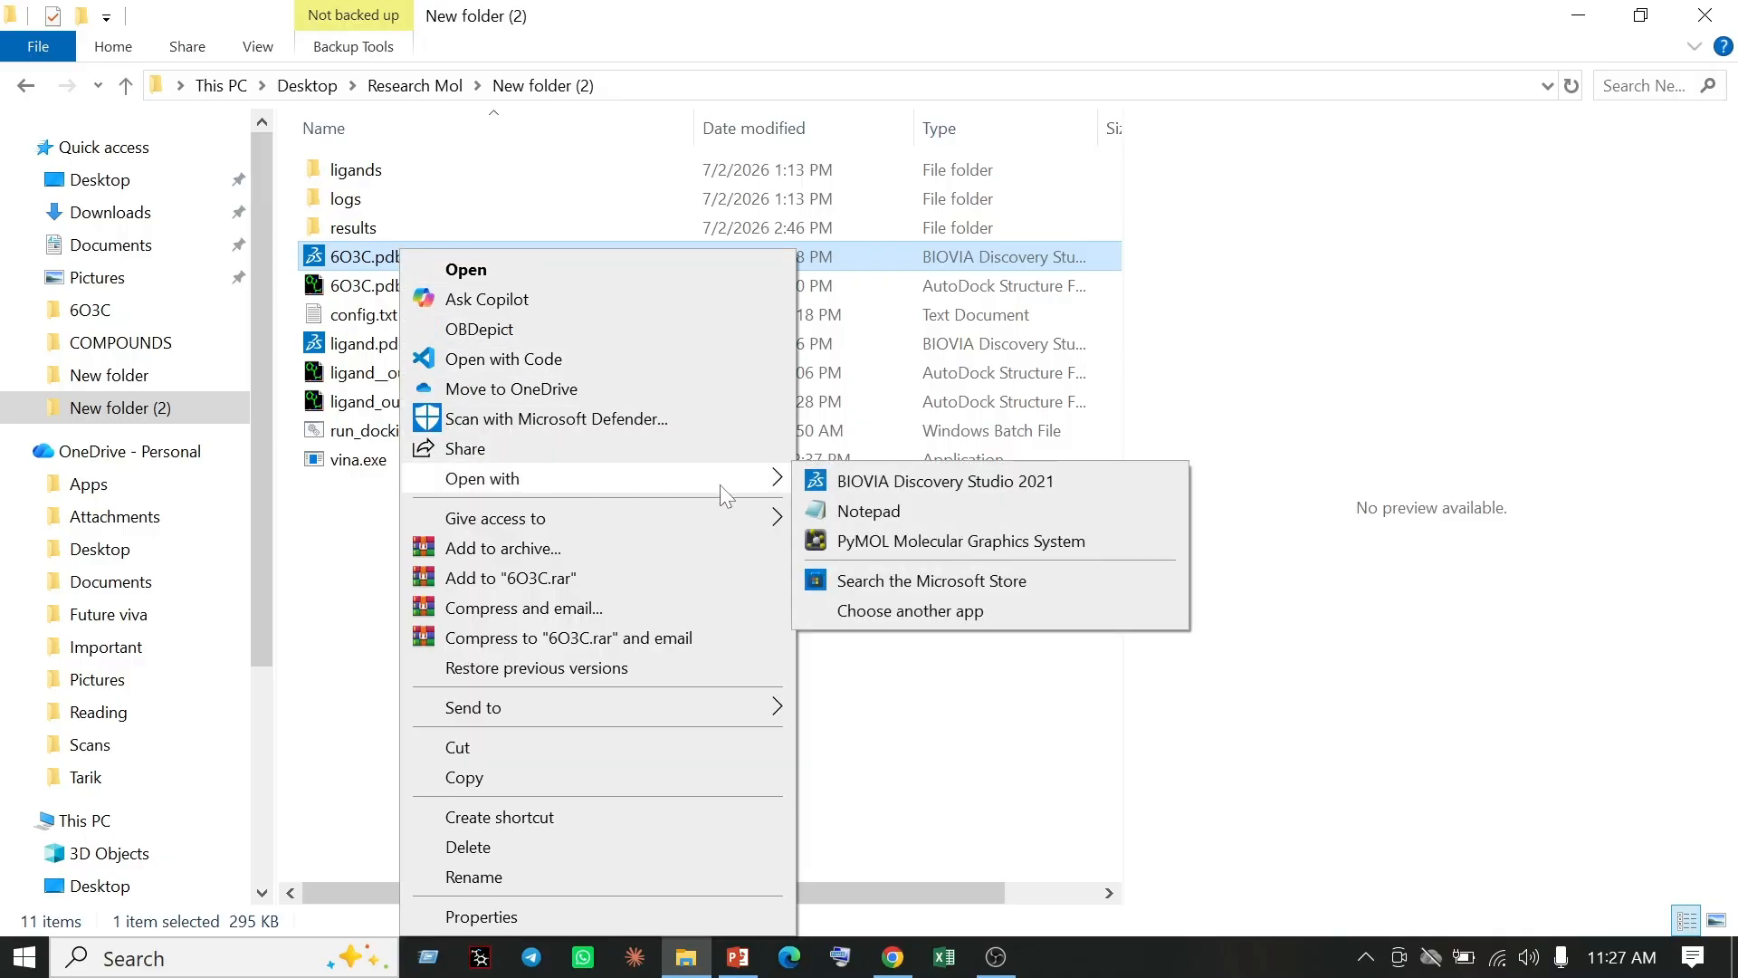
{"action": "left_click", "coordinate": [892, 544]}
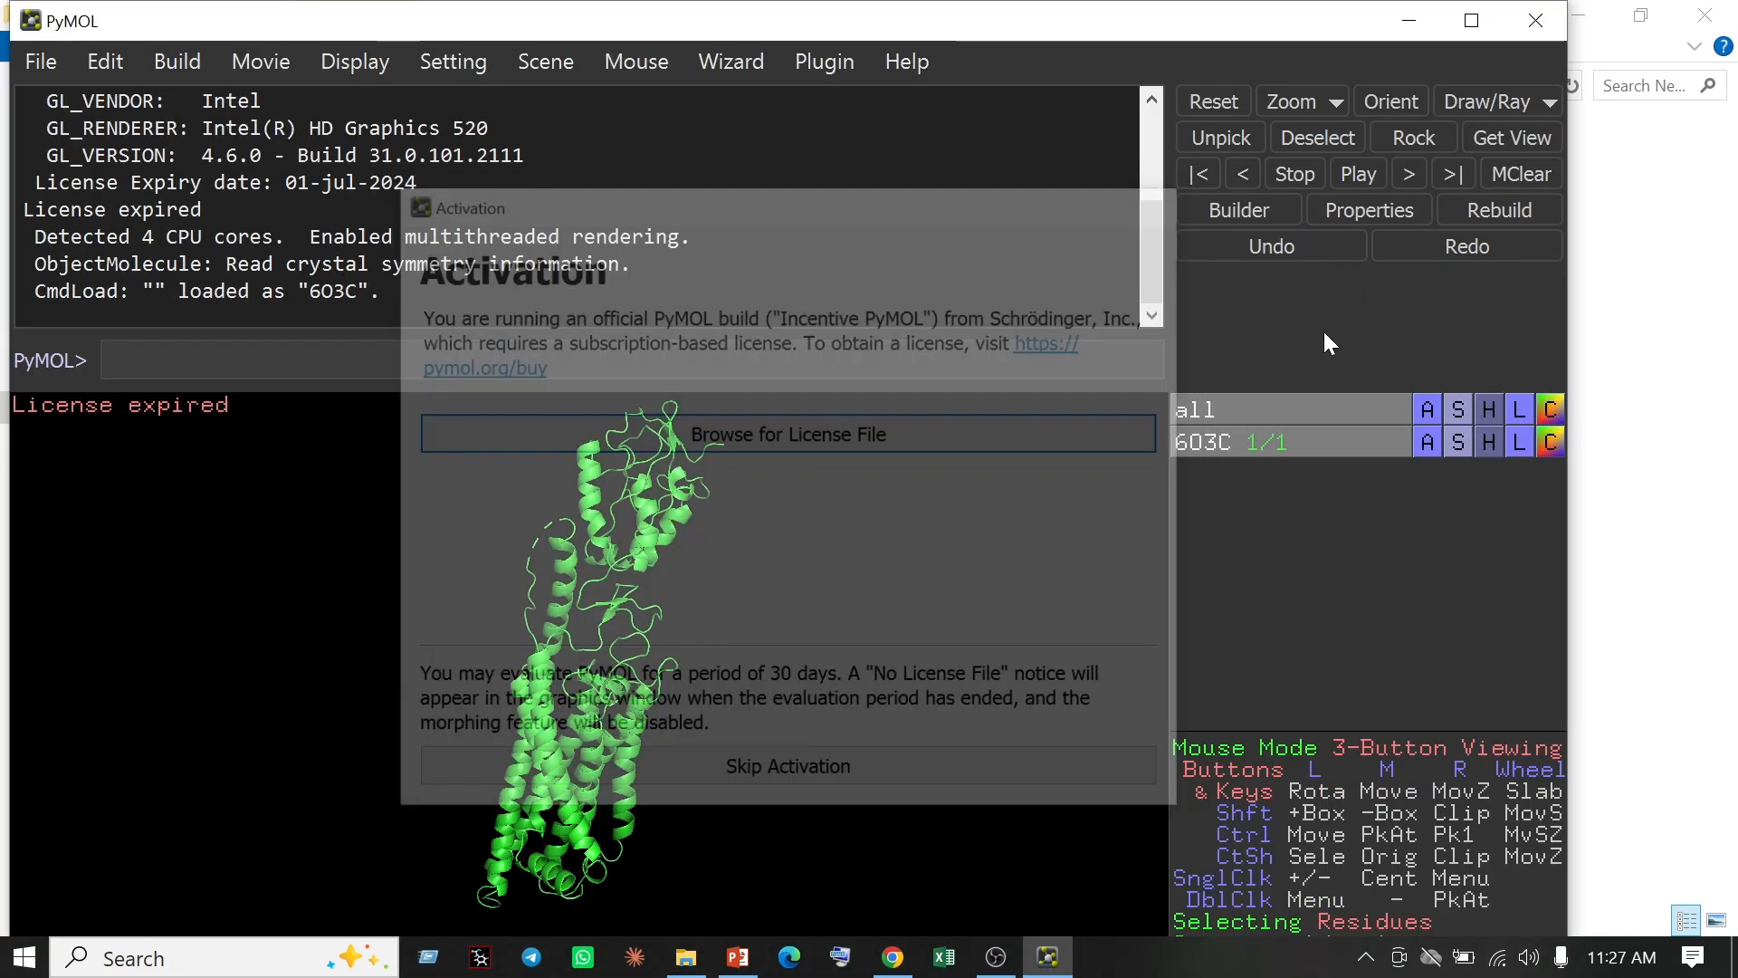
Place the file window beside the PyMOL viewer and load ligand.pdb into the session with the protein
{"action": "left_click", "coordinate": [1617, 404]}
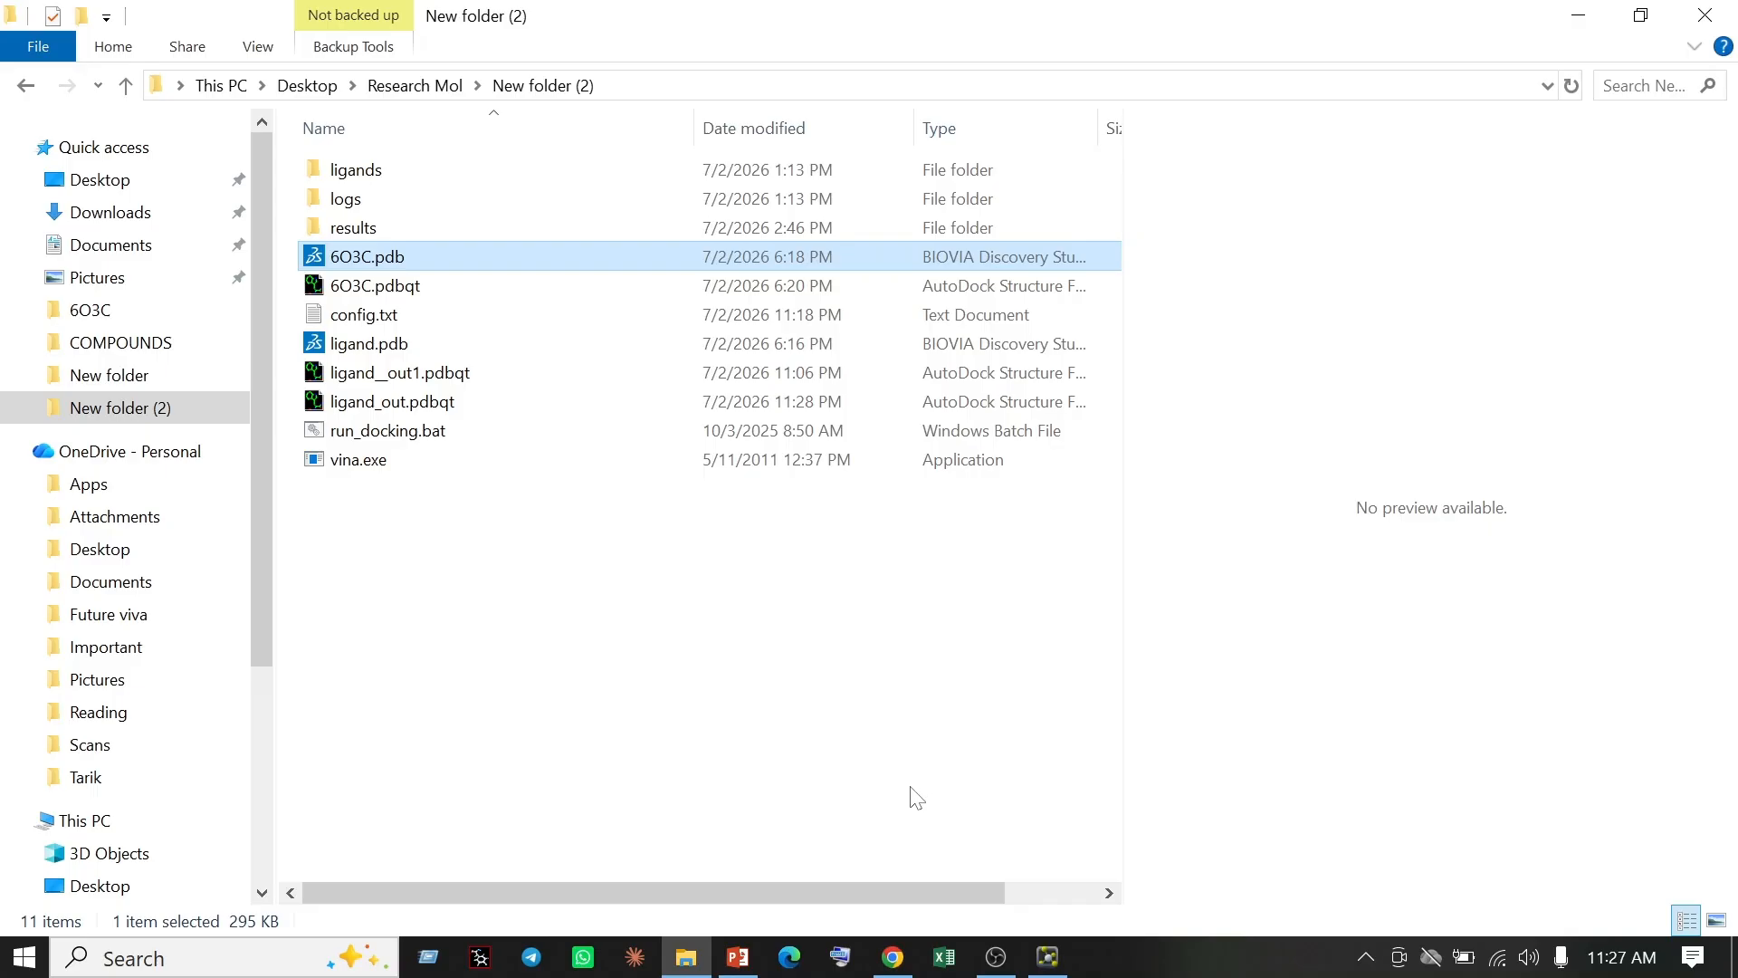
{"action": "left_click", "coordinate": [1048, 957]}
{"action": "left_click", "coordinate": [1610, 450]}
{"action": "left_click", "coordinate": [1639, 20]}
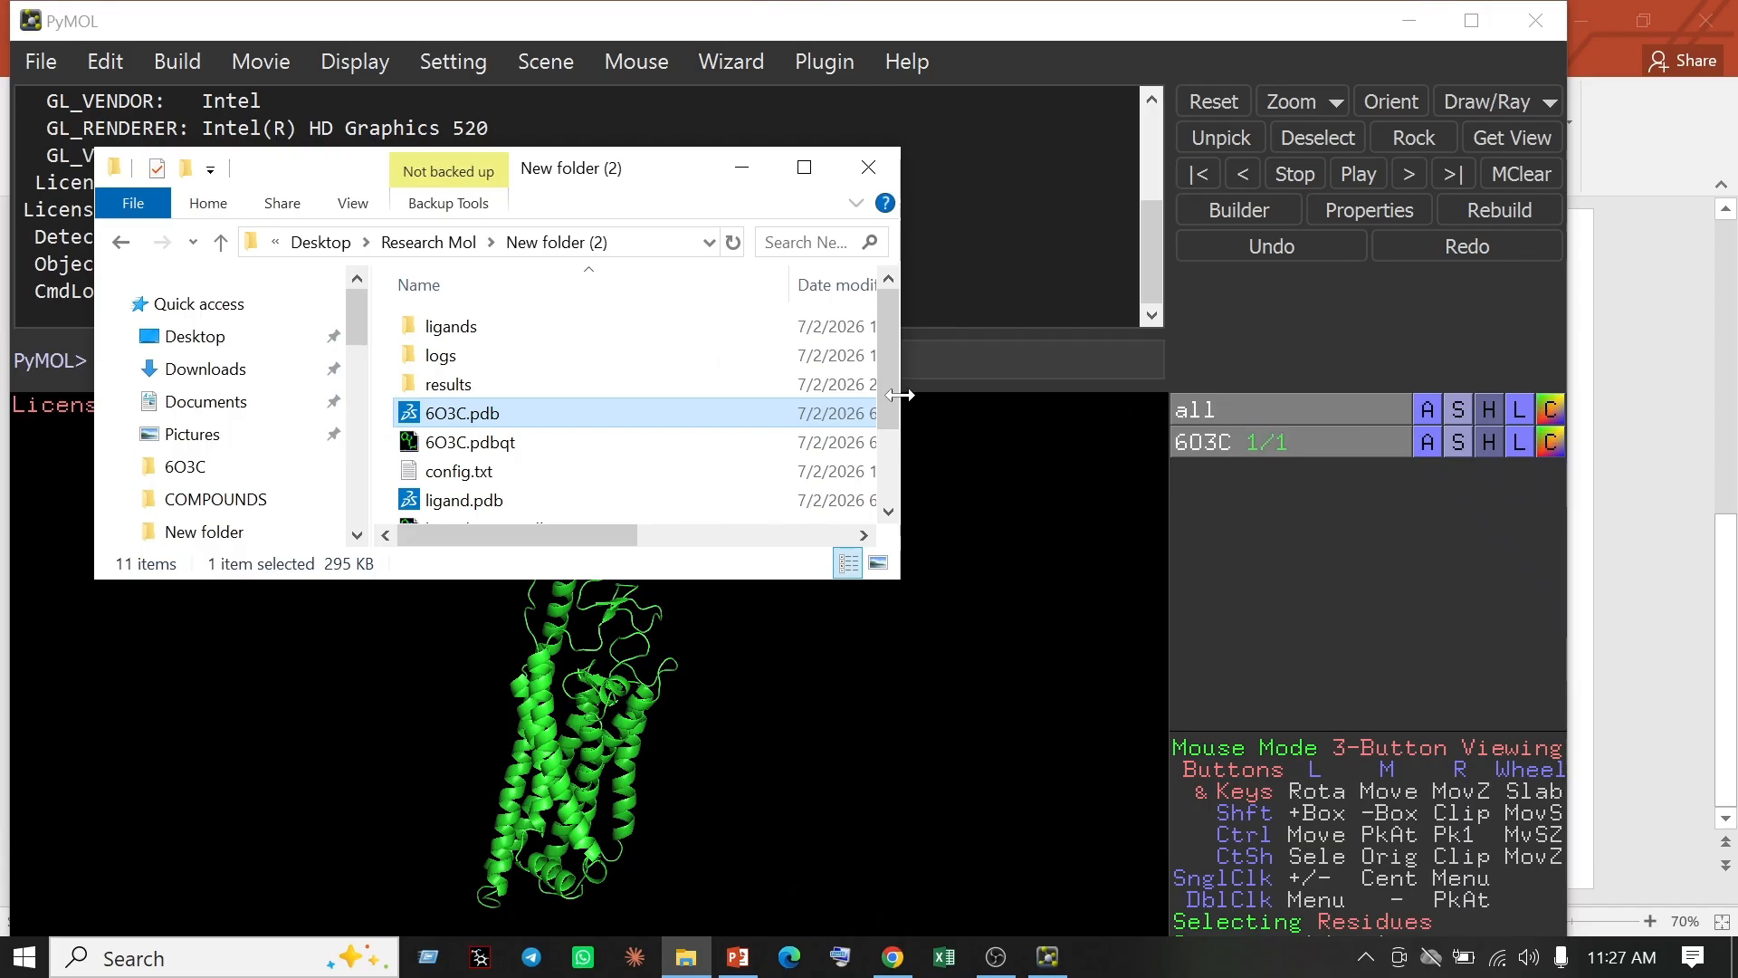
{"action": "left_click_drag", "start_coordinate": [660, 178], "coordinate": [1475, 323]}
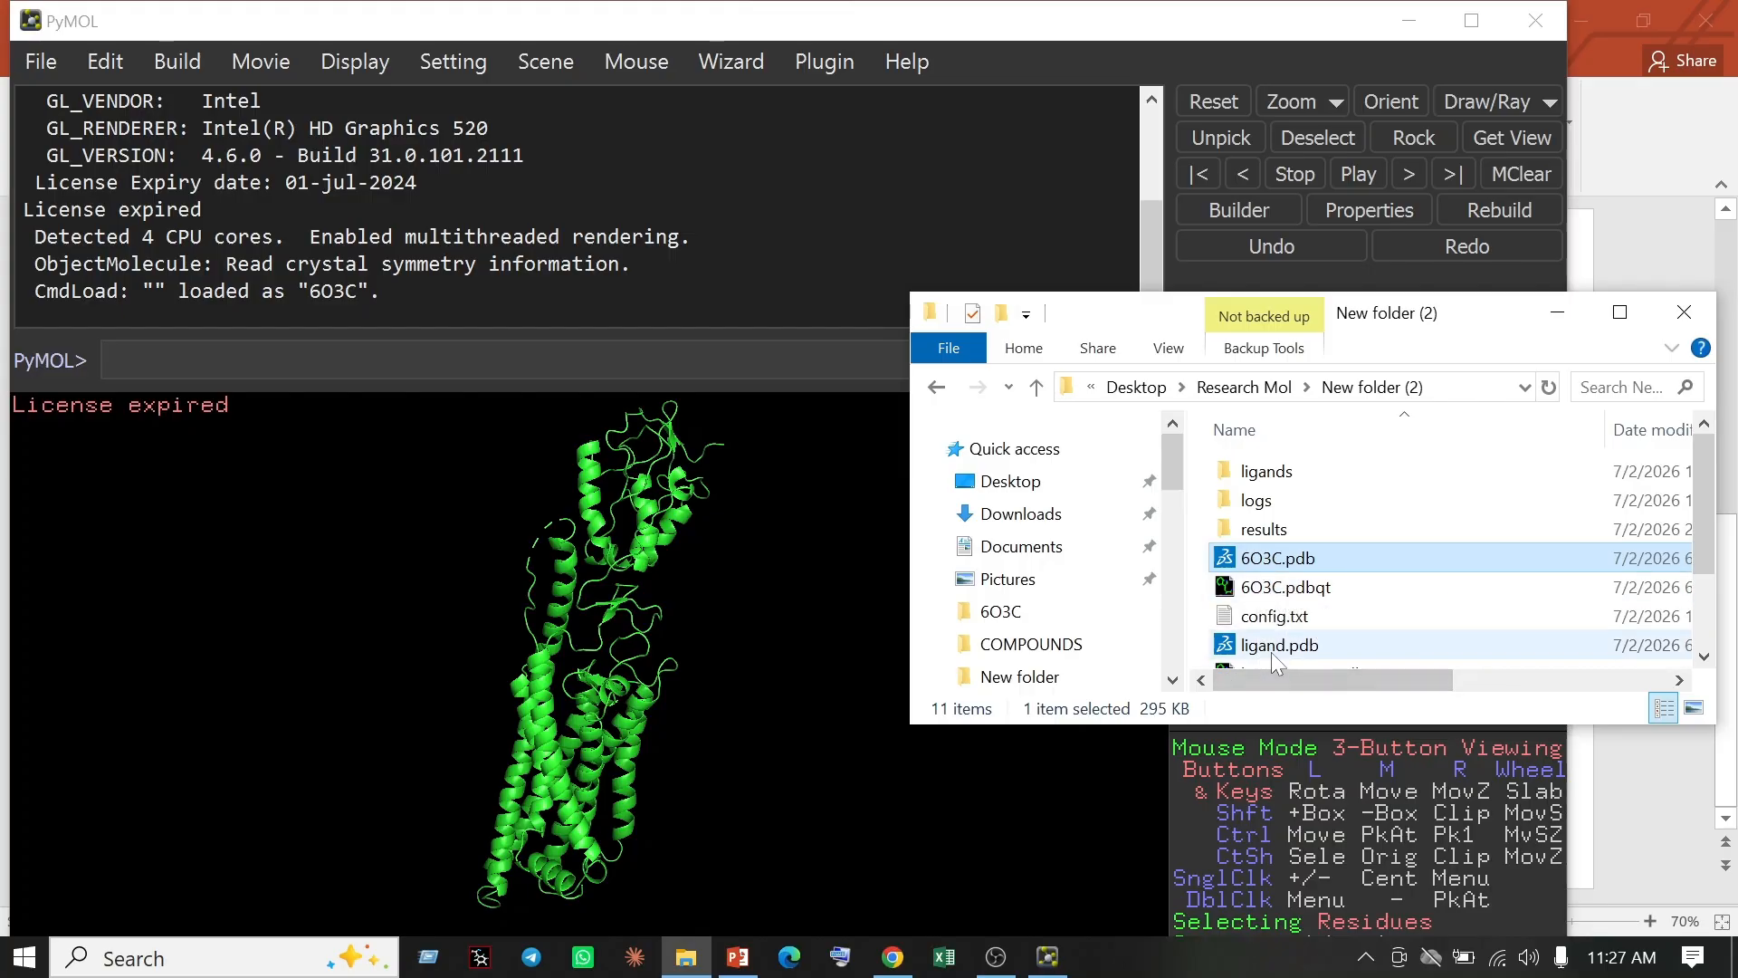
{"action": "left_click_drag", "start_coordinate": [1271, 650], "coordinate": [784, 695]}
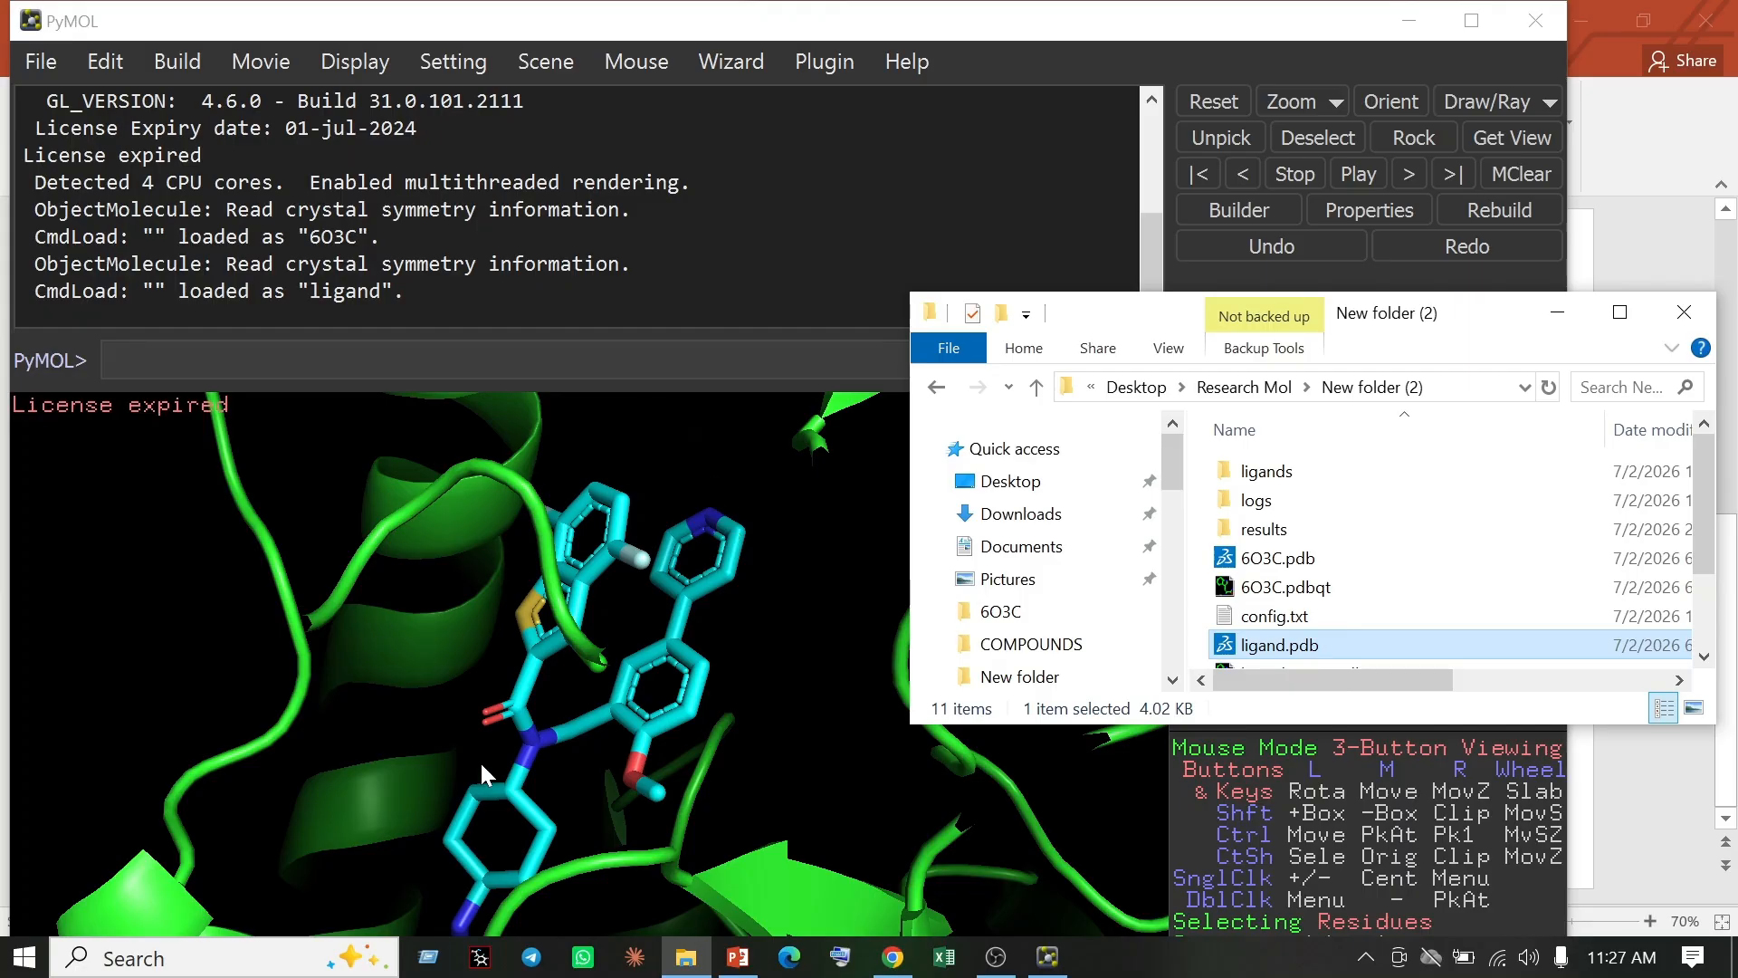
Load the docked pose file ligand_out.pdbqt into the same PyMOL session
{"action": "left_click", "coordinate": [834, 679]}
{"action": "left_click_drag", "start_coordinate": [795, 704], "coordinate": [862, 773]}
{"action": "right_click_drag", "start_coordinate": [862, 774], "coordinate": [729, 659]}
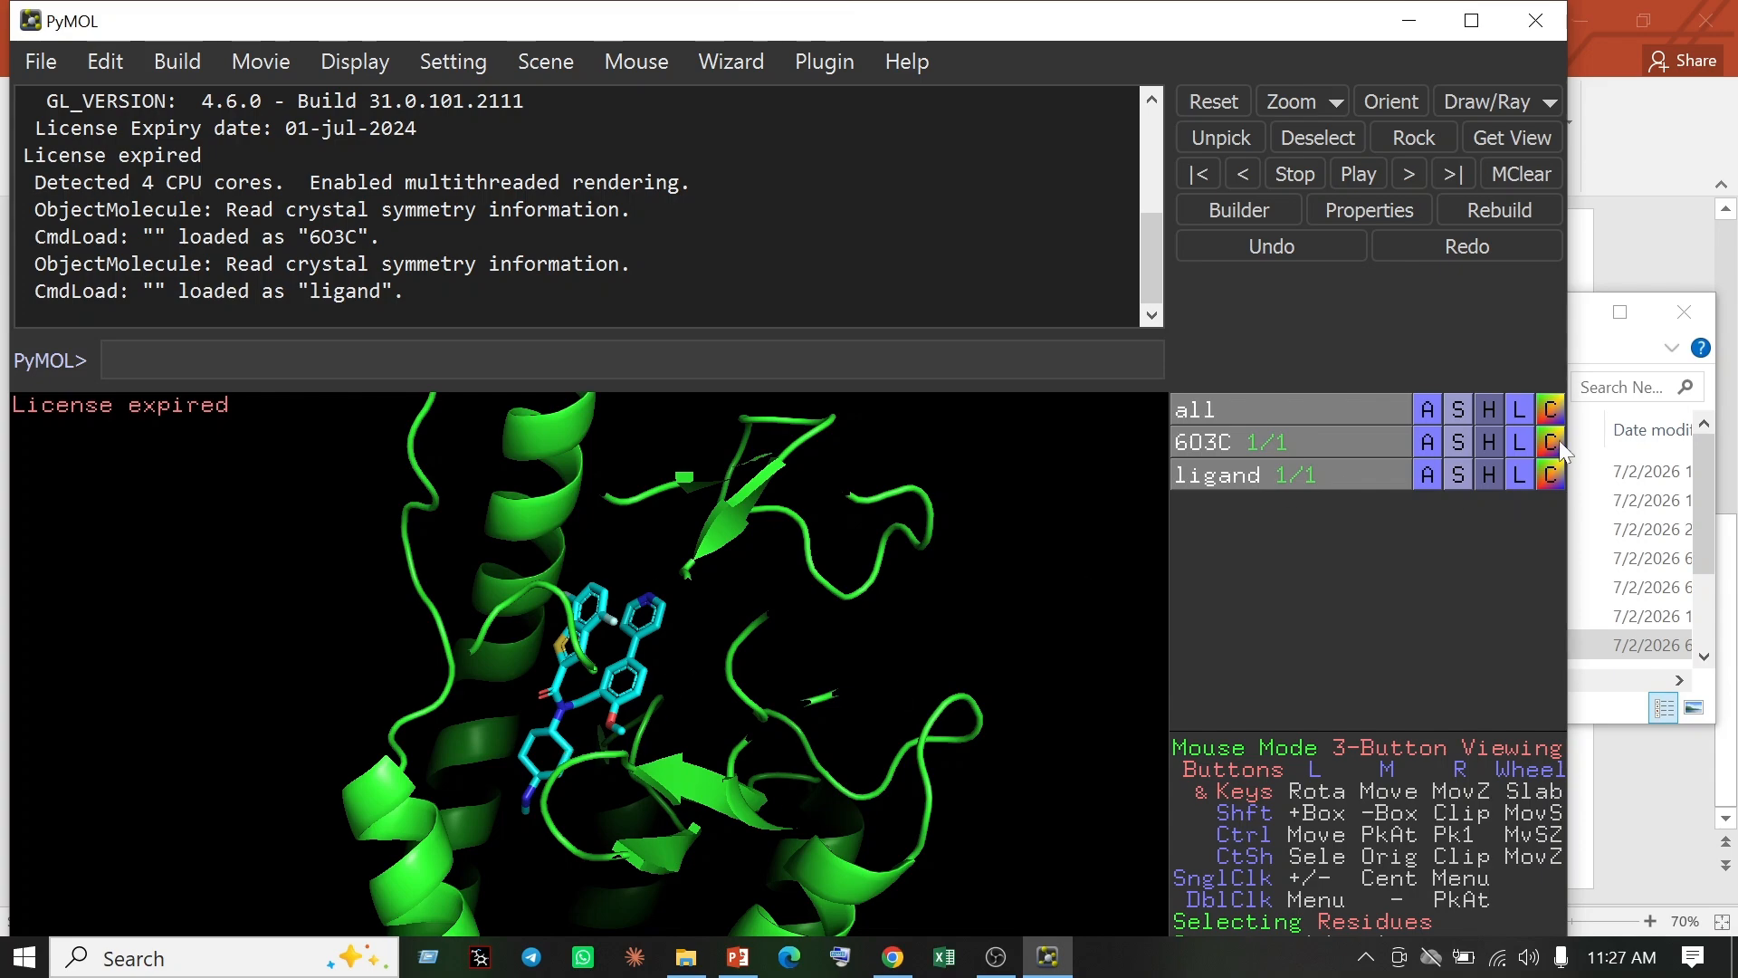
{"action": "left_click", "coordinate": [1620, 501]}
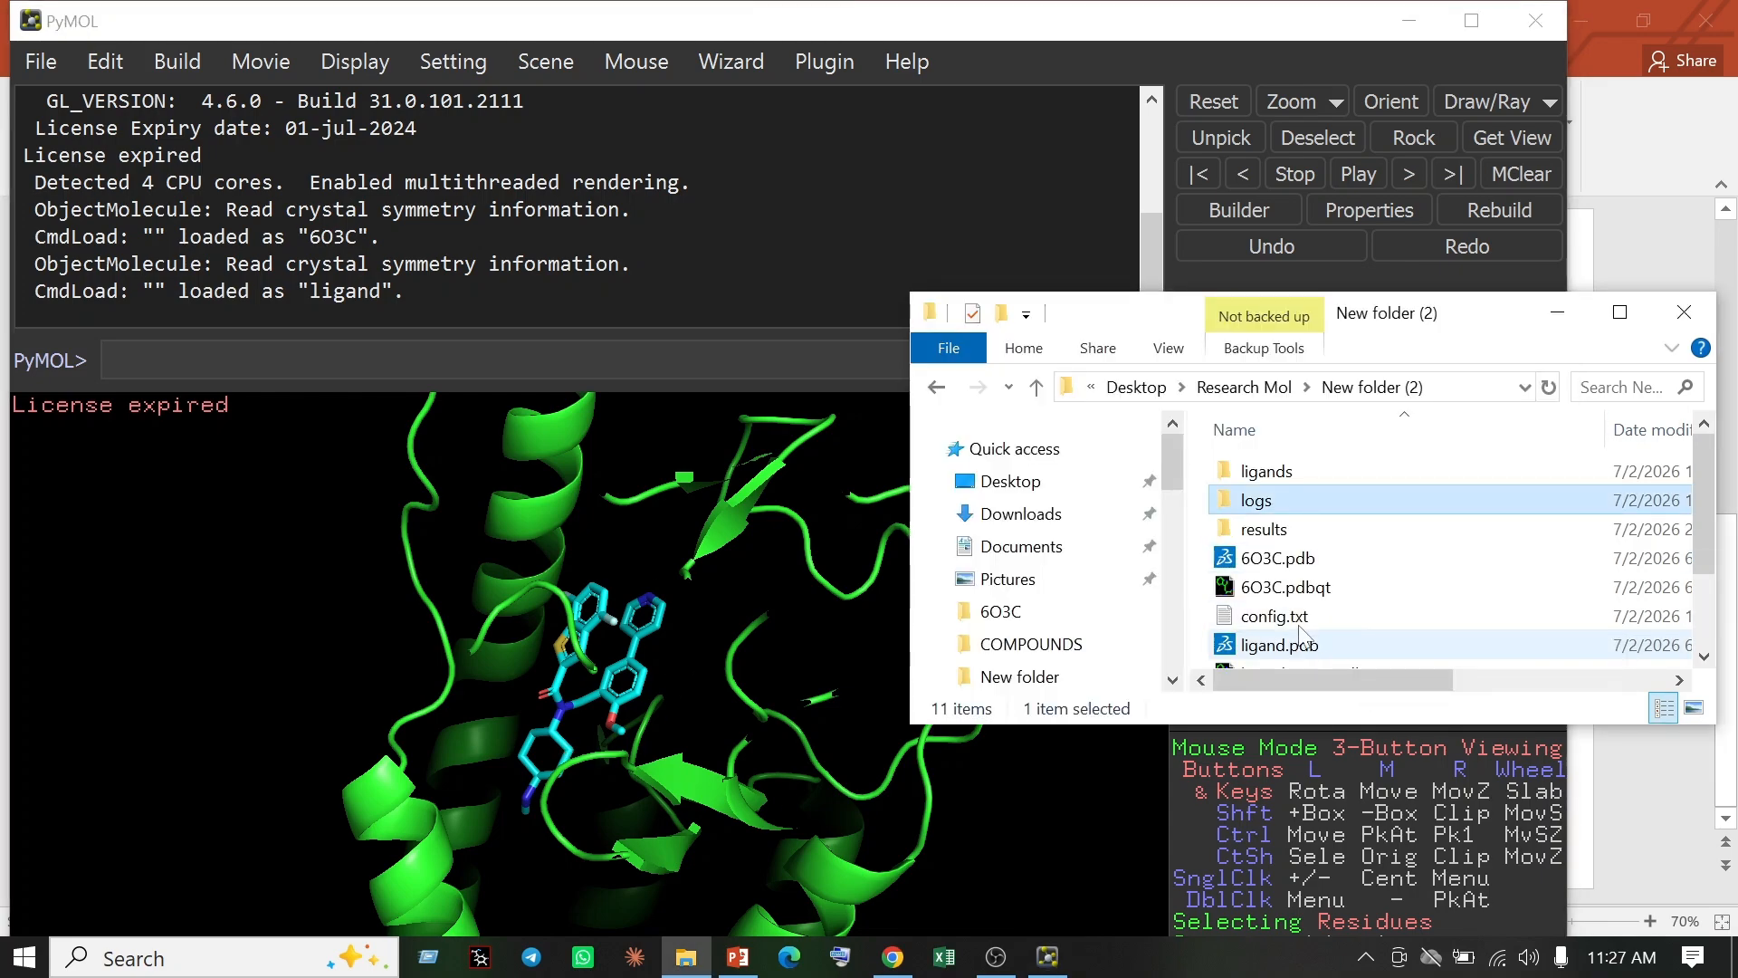
{"action": "scroll", "coordinate": [1301, 632], "scroll_direction": "down", "scroll_amount": 2}
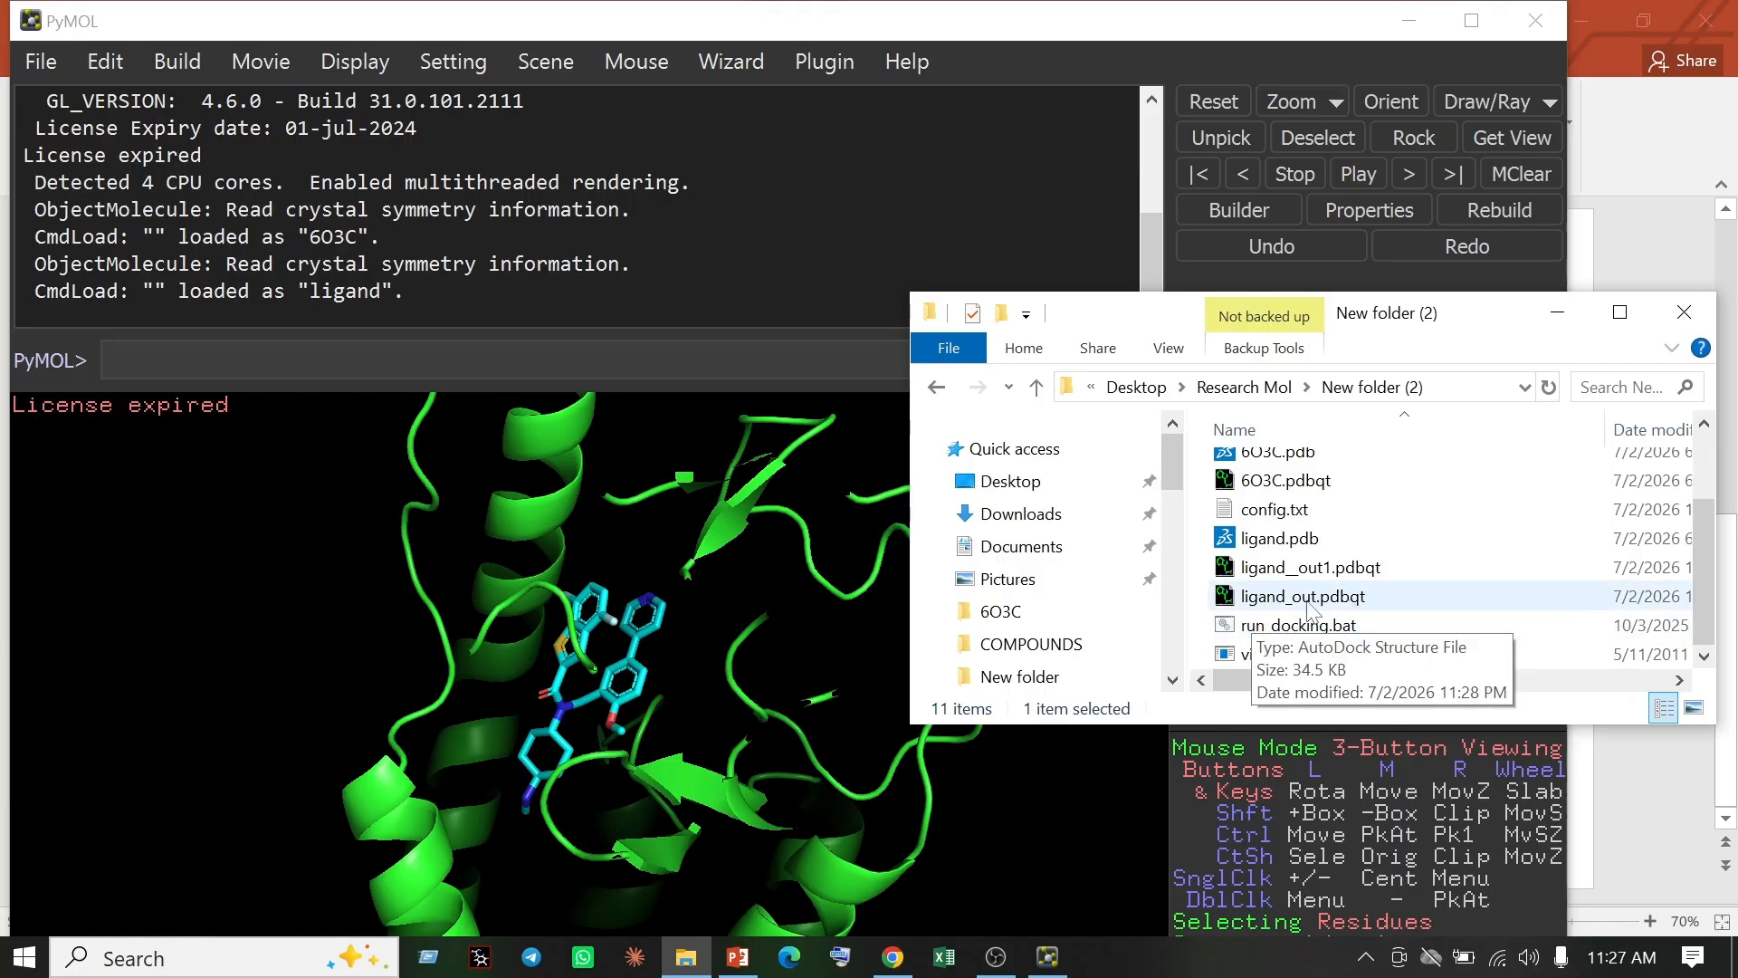
{"action": "left_click_drag", "start_coordinate": [1310, 598], "coordinate": [715, 678]}
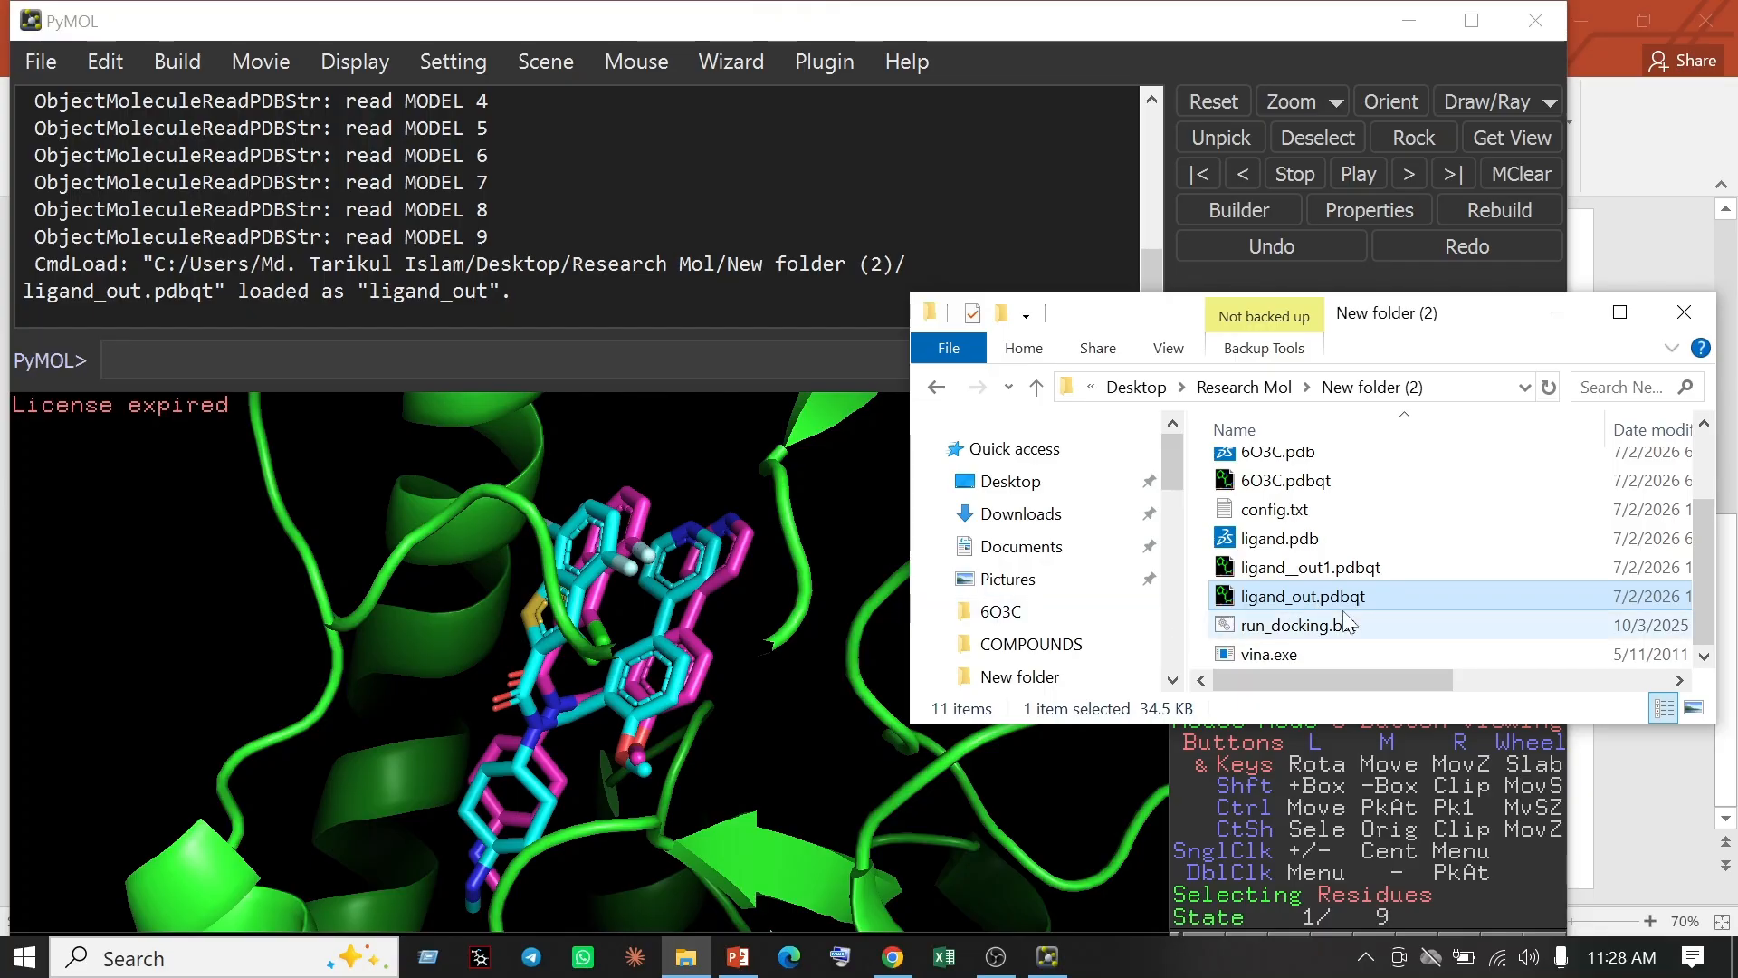
Calculate the RMSD with the command "rms ligand, ligand_out" and highlight the RMSD value in the output
{"action": "left_click", "coordinate": [671, 611]}
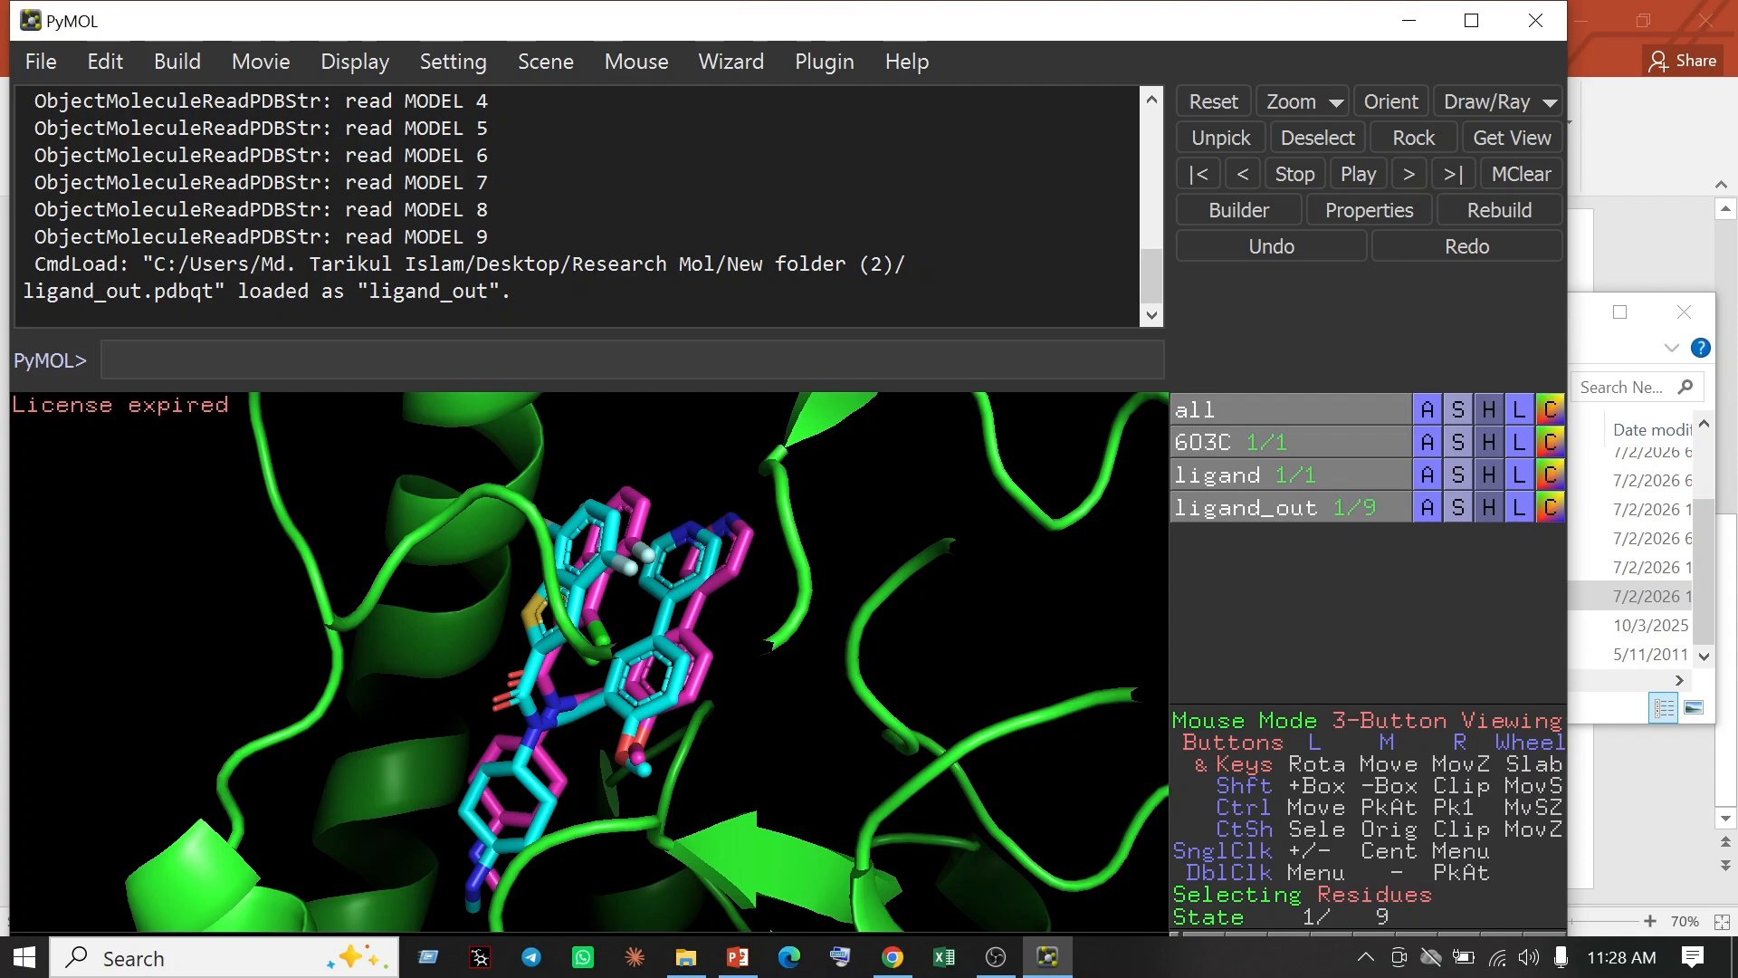
{"action": "type", "text": "rms"}
{"action": "type", "text": "li"}
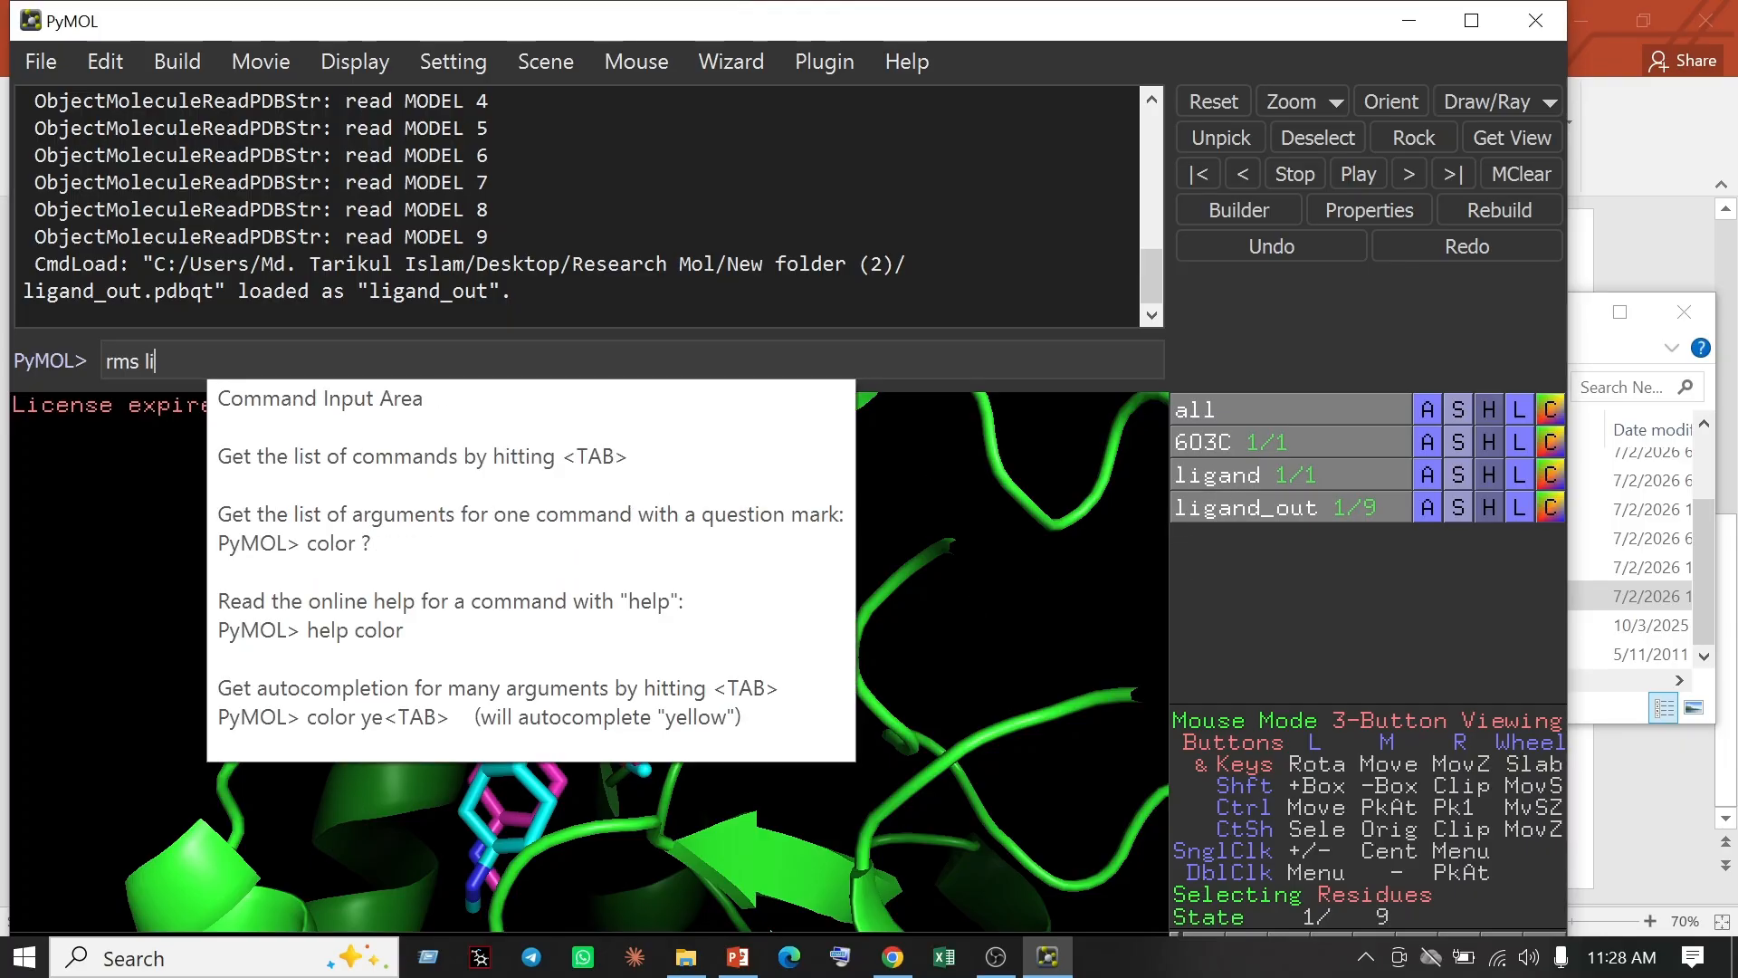
{"action": "type", "text": "gand,"}
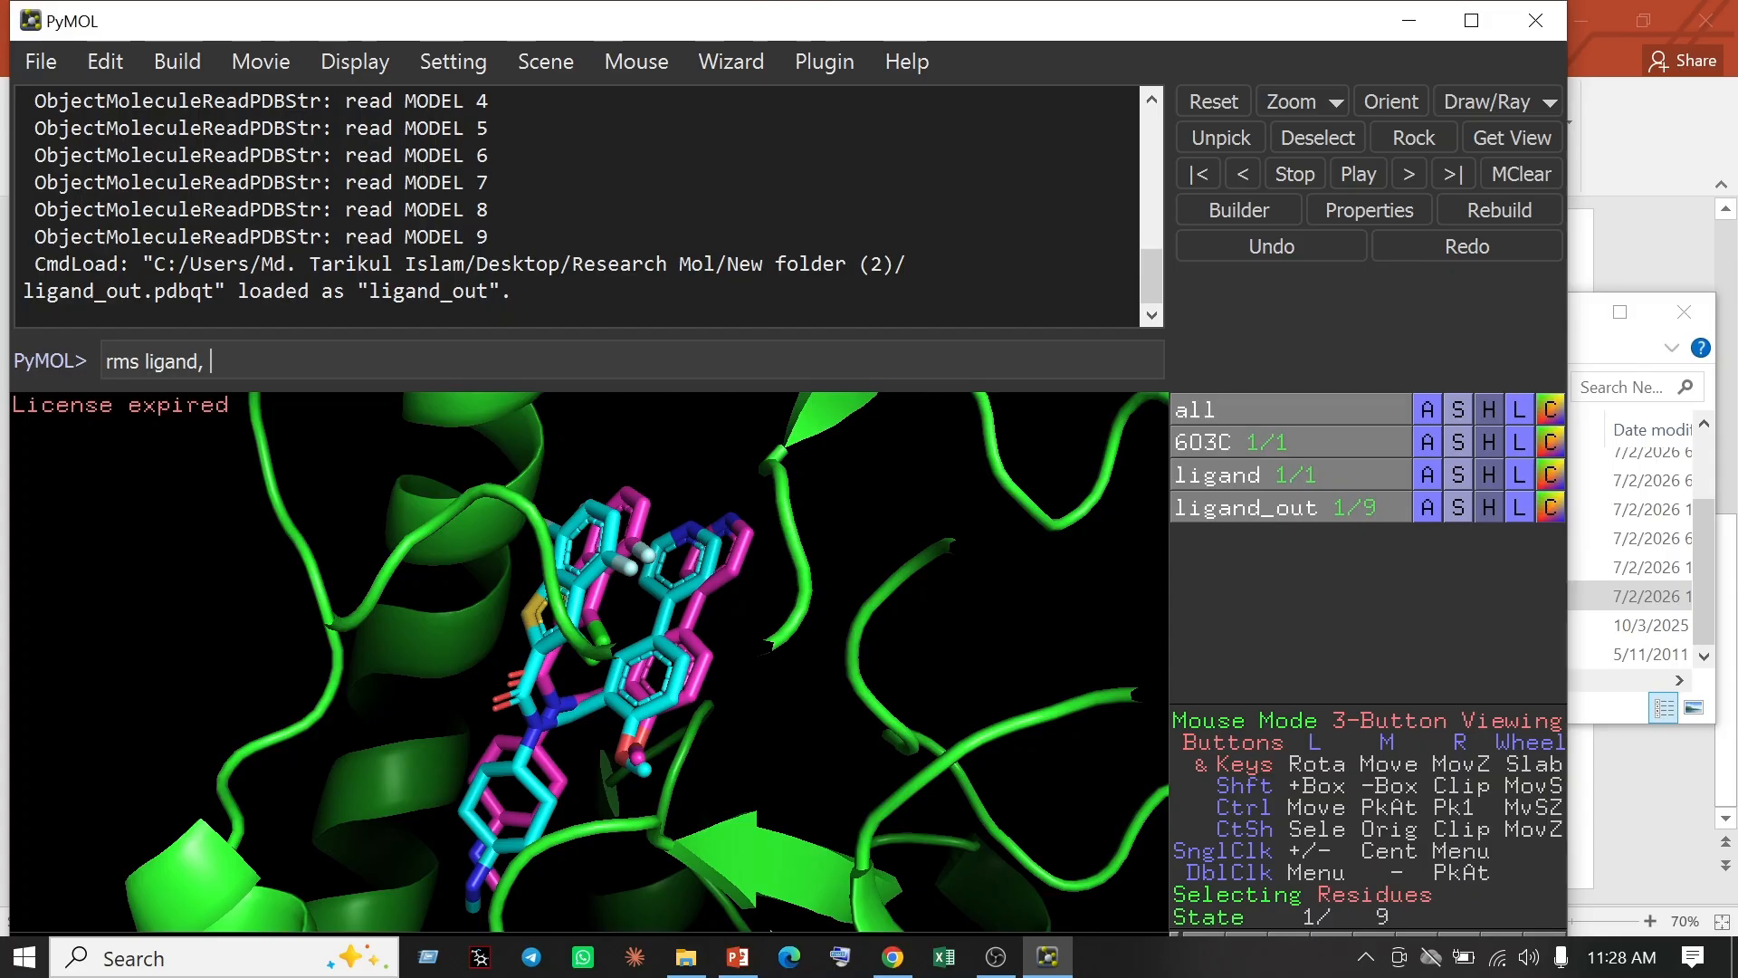
{"action": "type", "text": " li"}
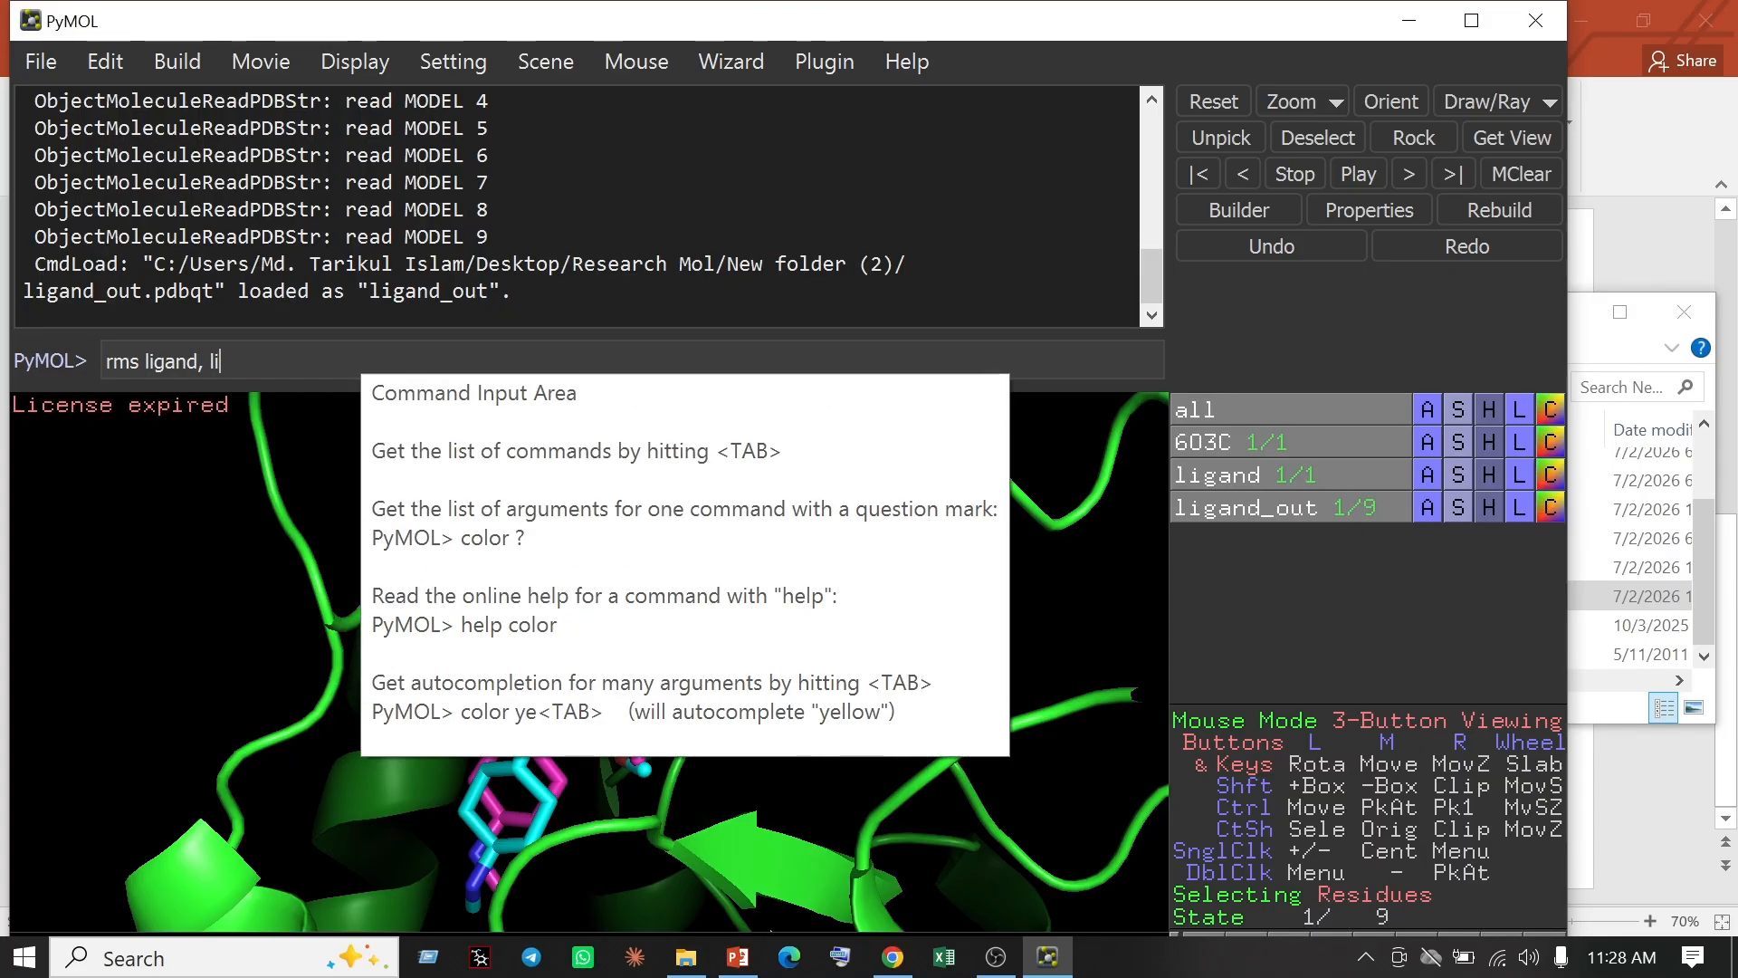
{"action": "type", "text": "gand_out"}
{"action": "key", "text": "Return"}
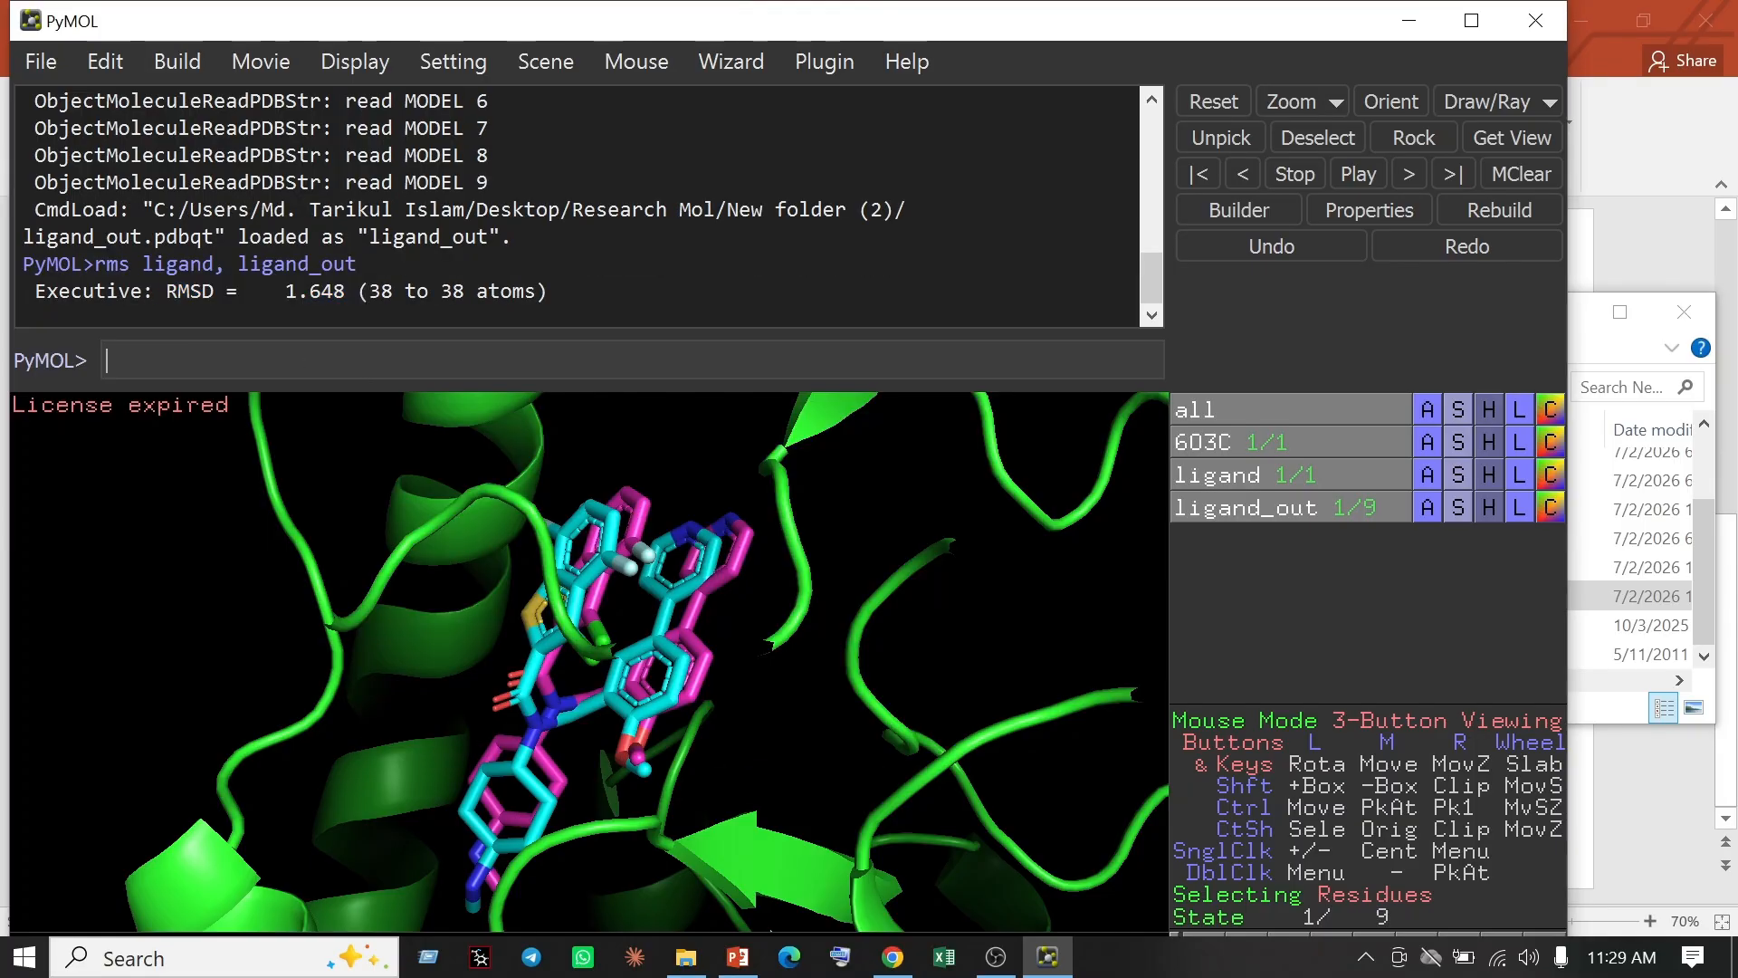
{"action": "left_click_drag", "start_coordinate": [154, 291], "coordinate": [346, 290]}
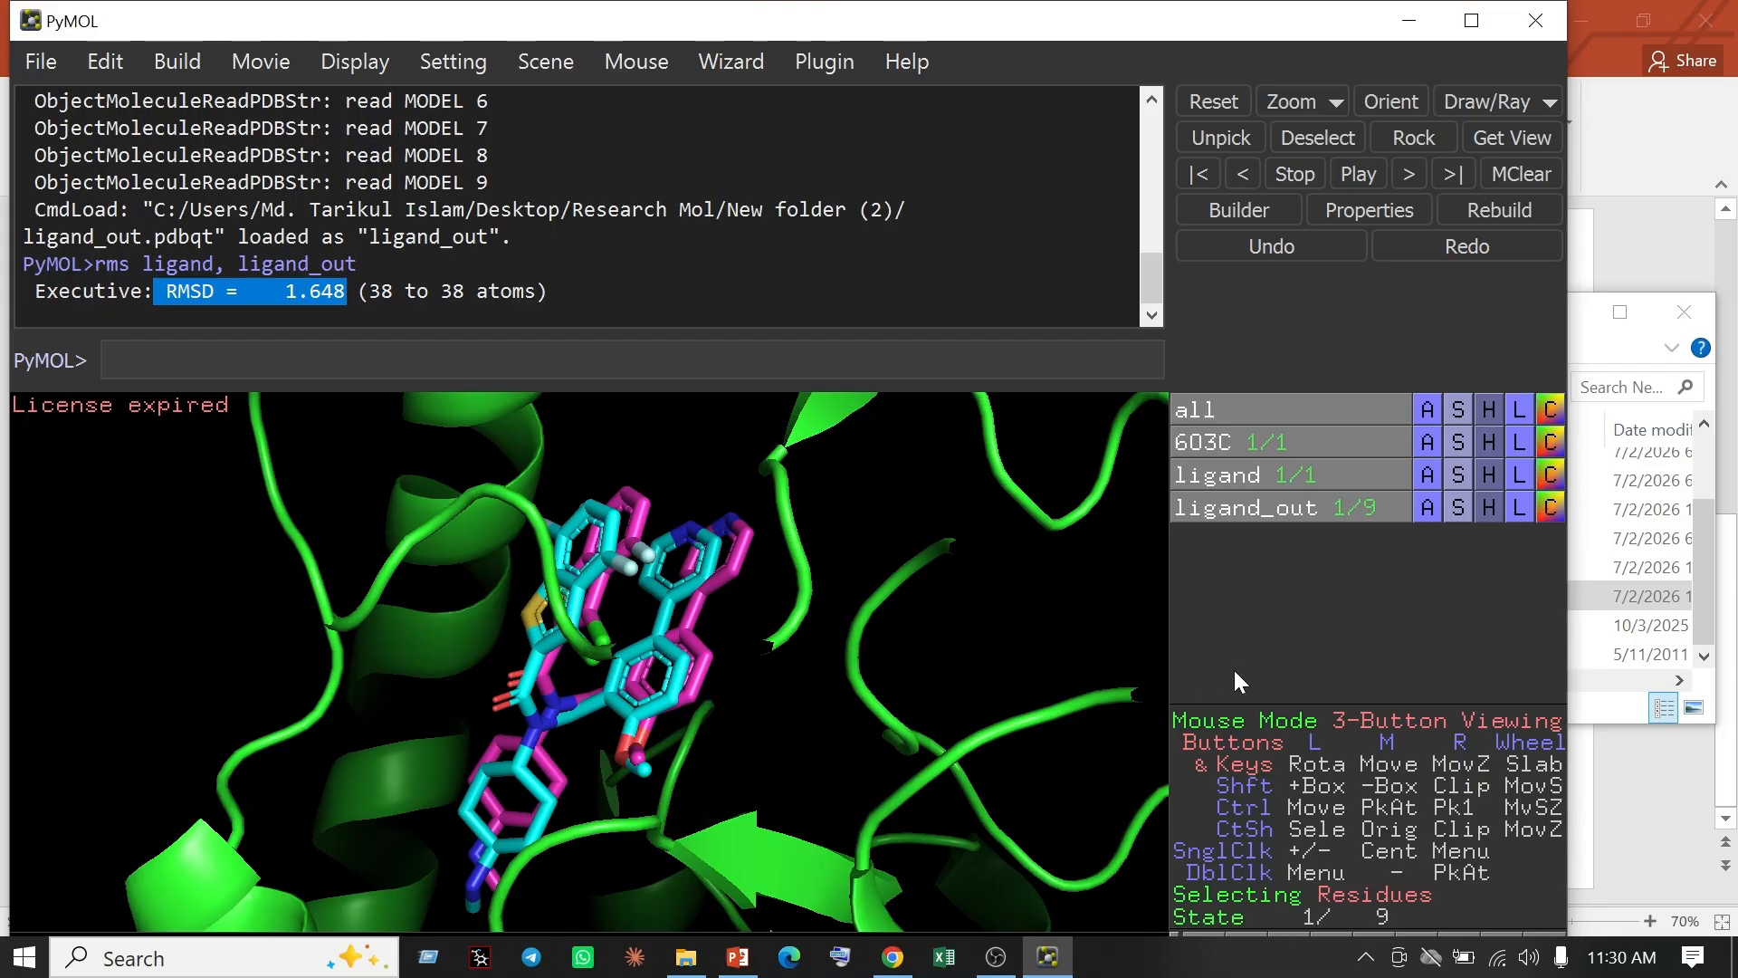
Open config.txt in Notepad and review the grid box centre coordinates and size, ending with the Notepad window minimized
{"action": "left_click", "coordinate": [1592, 536]}
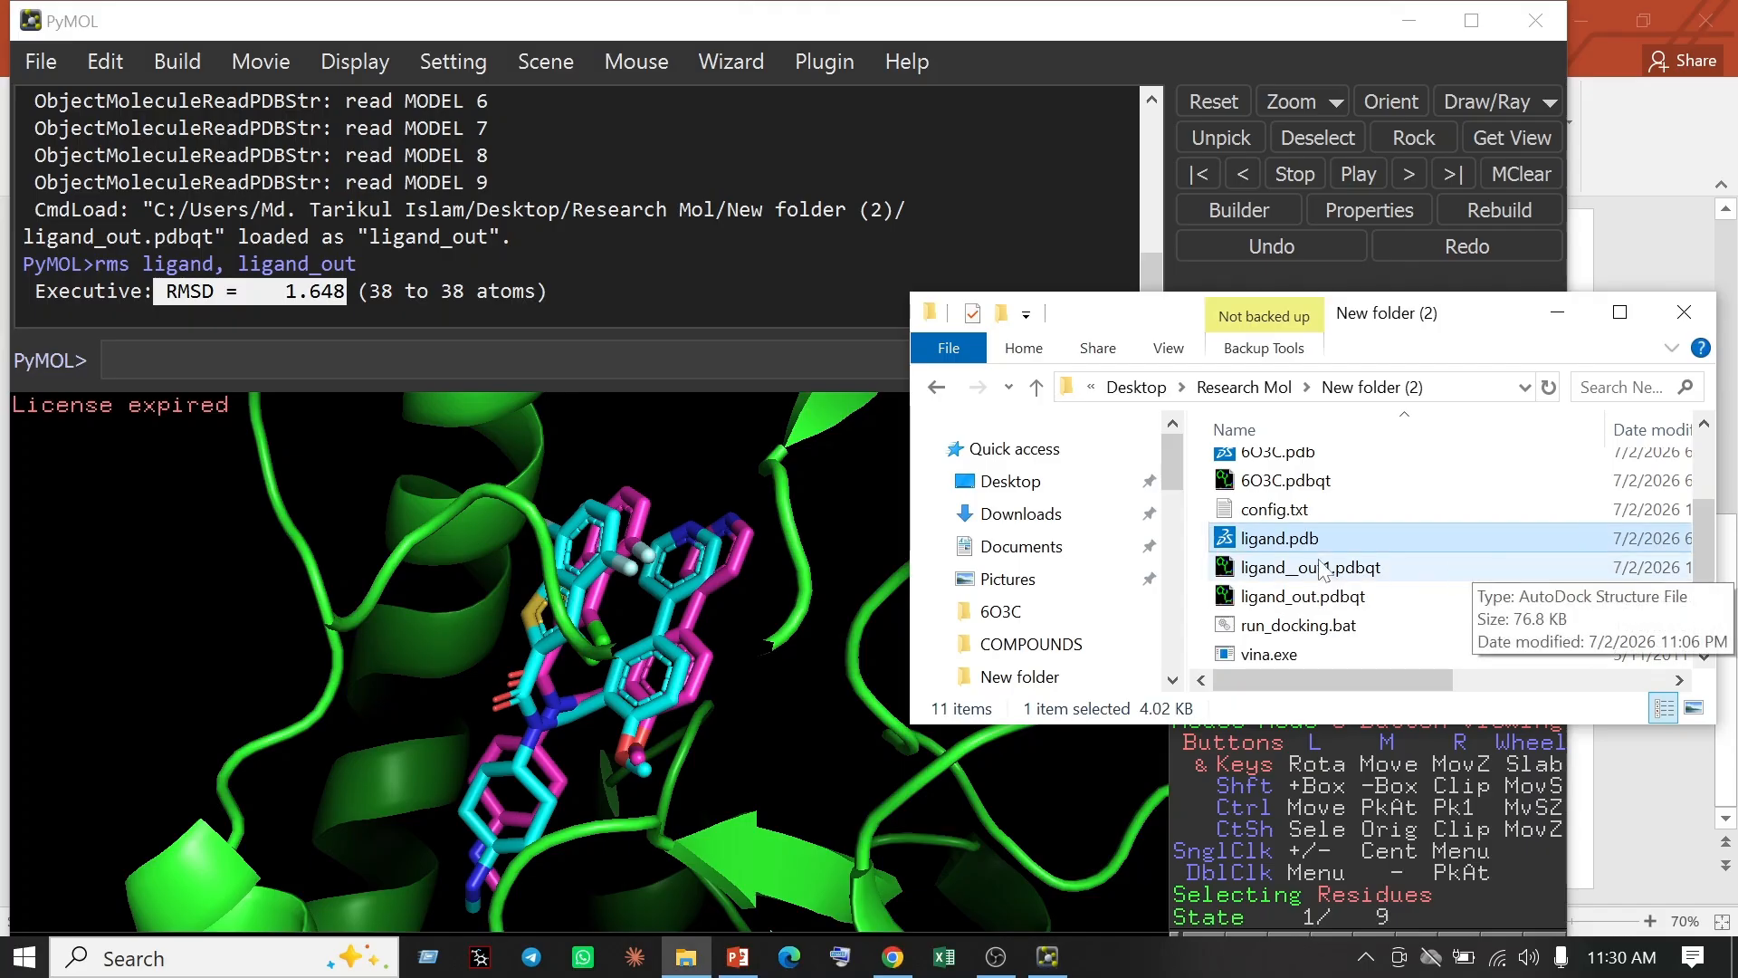
{"action": "double_click", "coordinate": [1286, 511]}
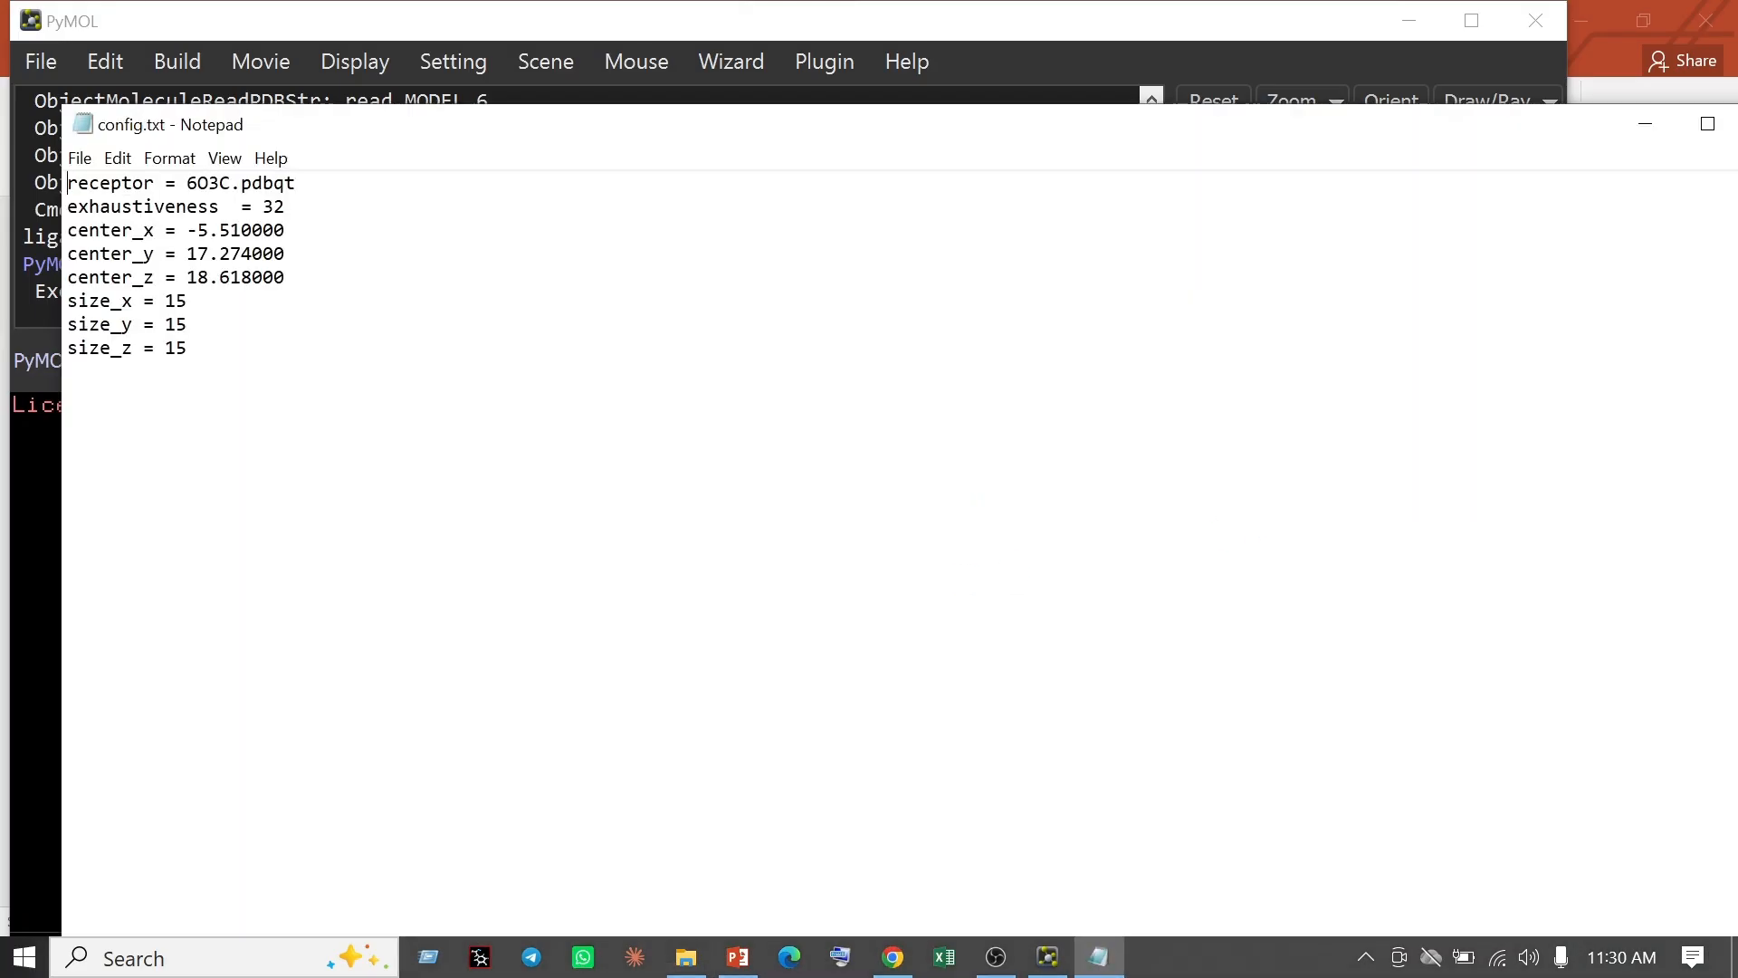
{"action": "left_click_drag", "start_coordinate": [186, 301], "coordinate": [198, 230]}
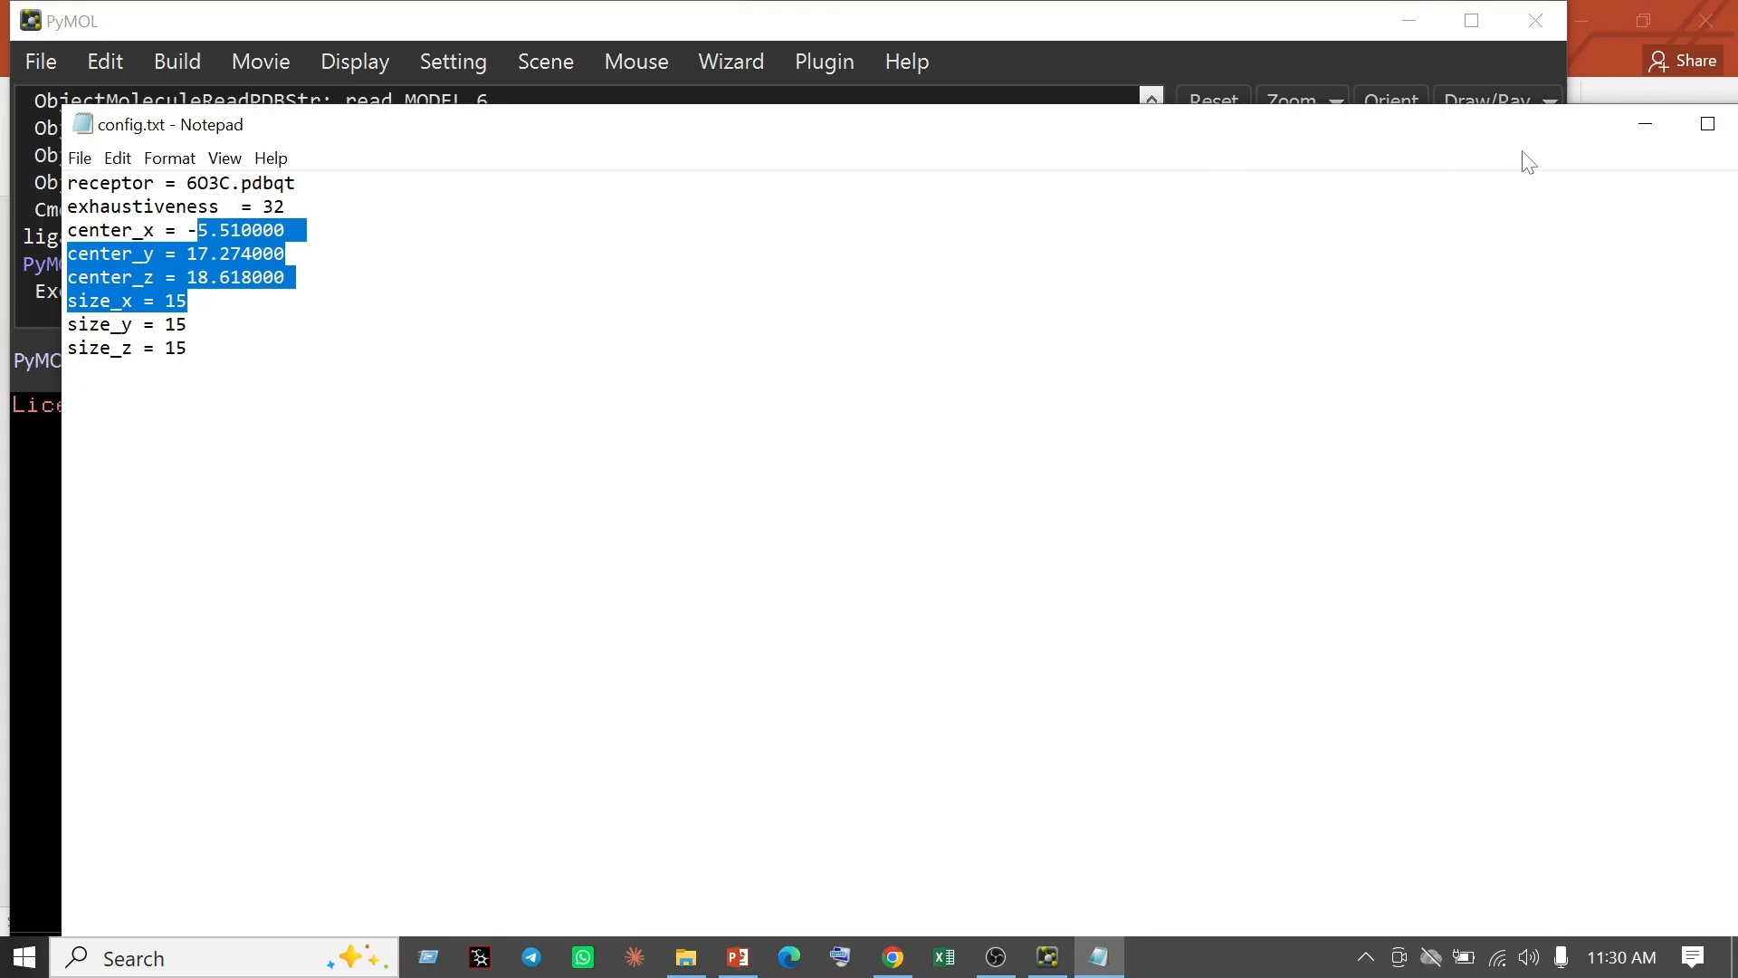
{"action": "left_click", "coordinate": [1622, 128]}
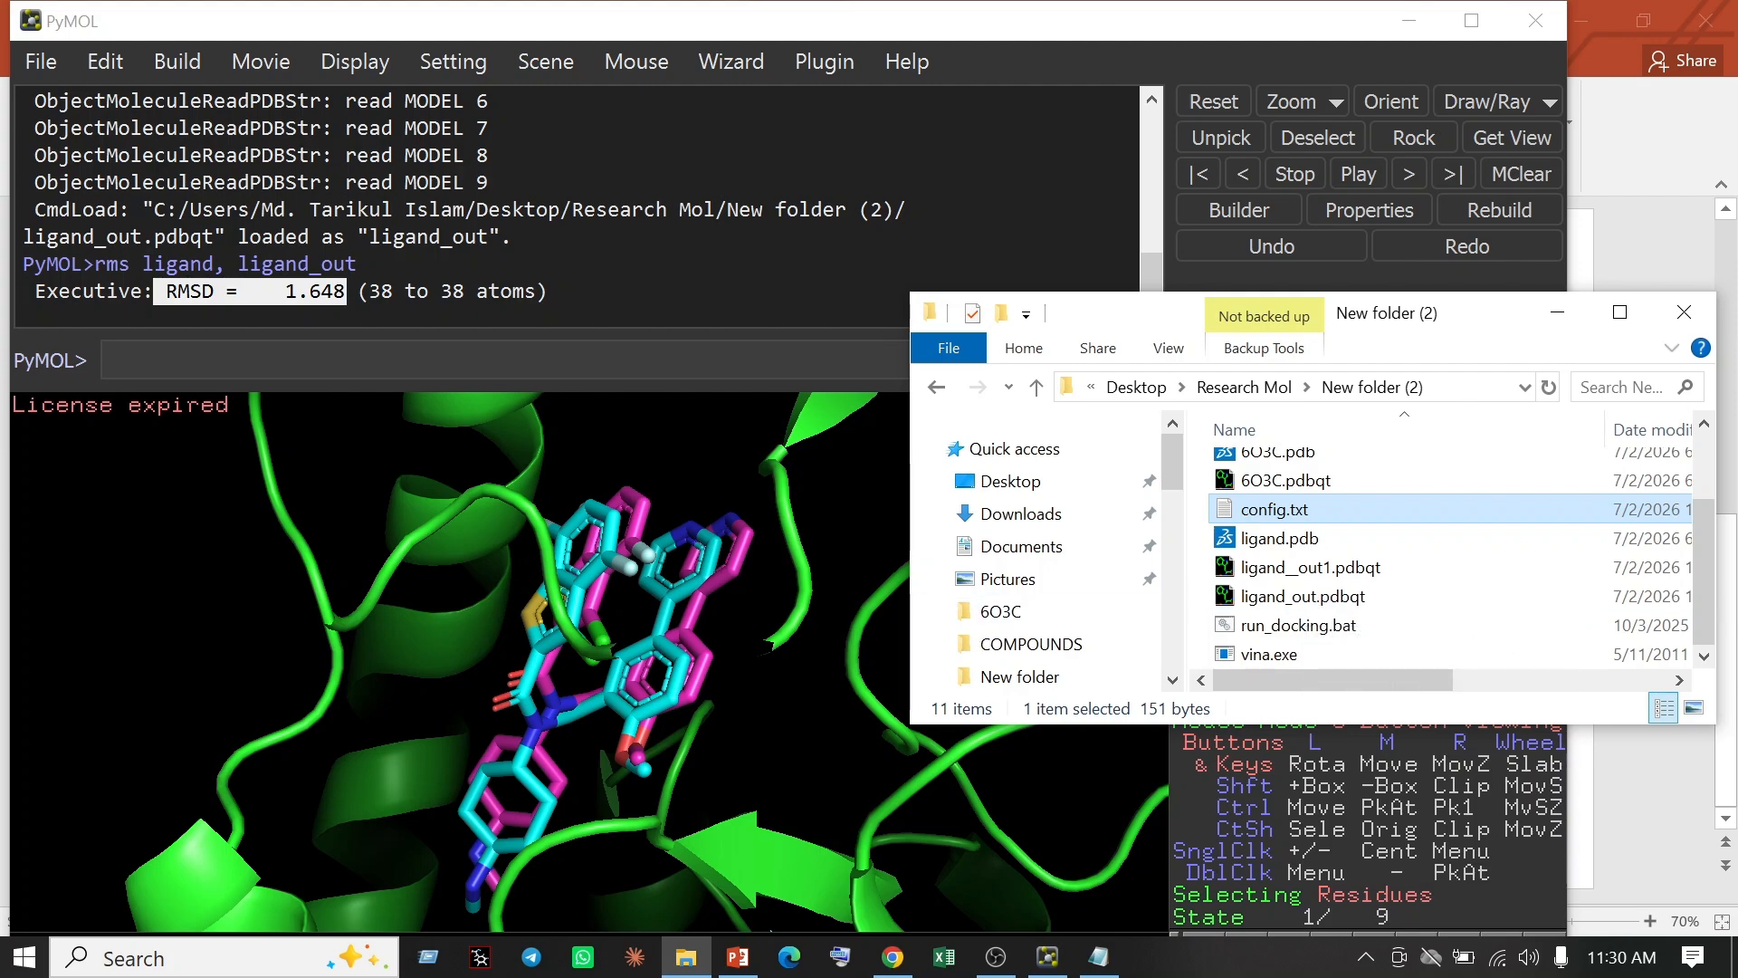
Load the second docked pose file ligand__out1.pdbqt into the PyMOL session and put the file window away
{"action": "left_click", "coordinate": [1323, 576]}
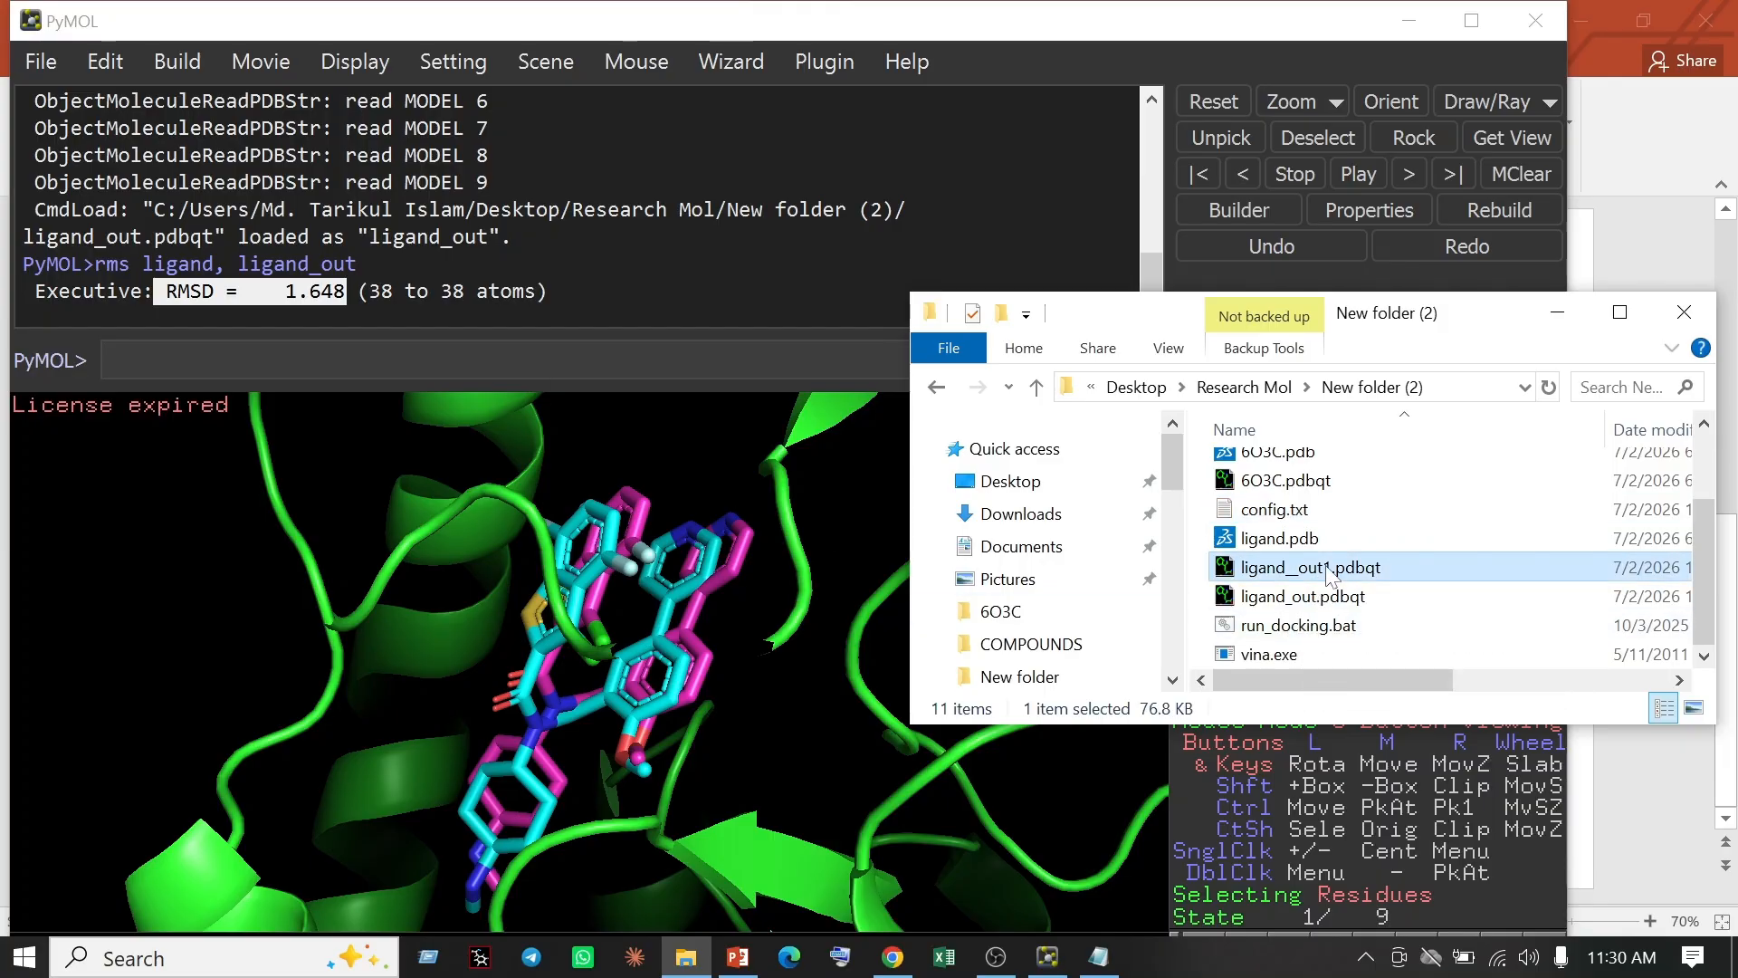
{"action": "left_click_drag", "start_coordinate": [1328, 579], "coordinate": [708, 663]}
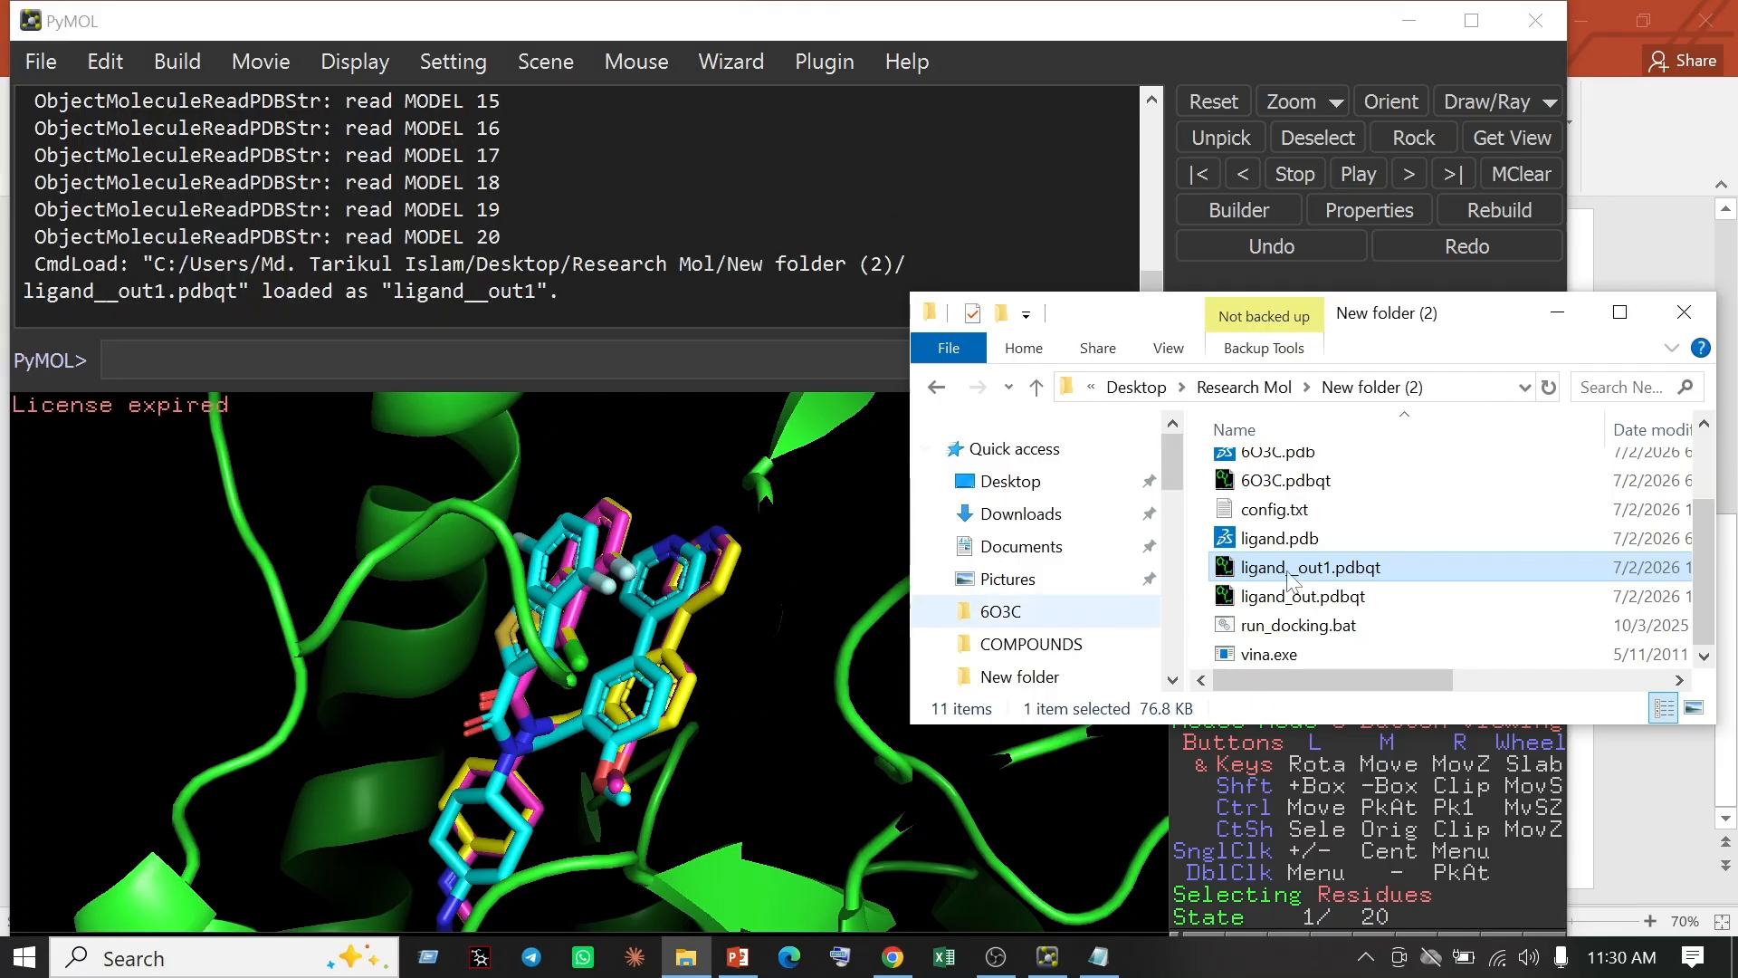
{"action": "left_click", "coordinate": [1559, 313]}
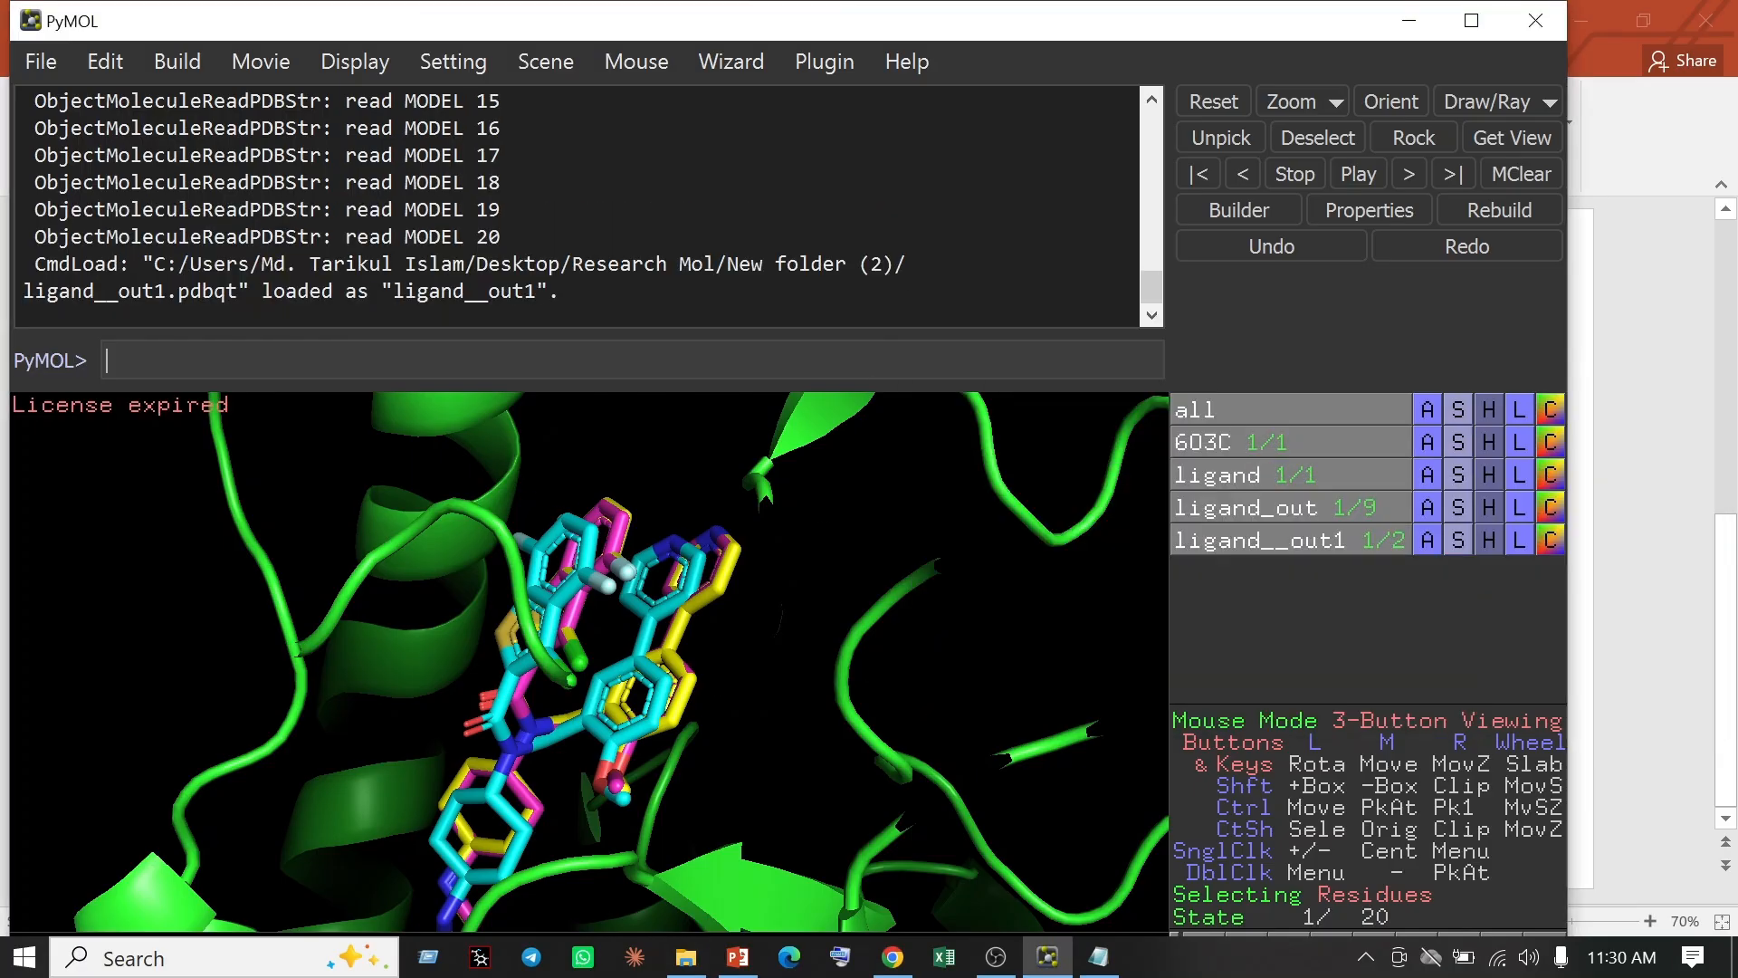
Compare the overlaid poses by hiding the ligand and ligand__out1 objects and showing both again
{"action": "left_click", "coordinate": [1254, 475]}
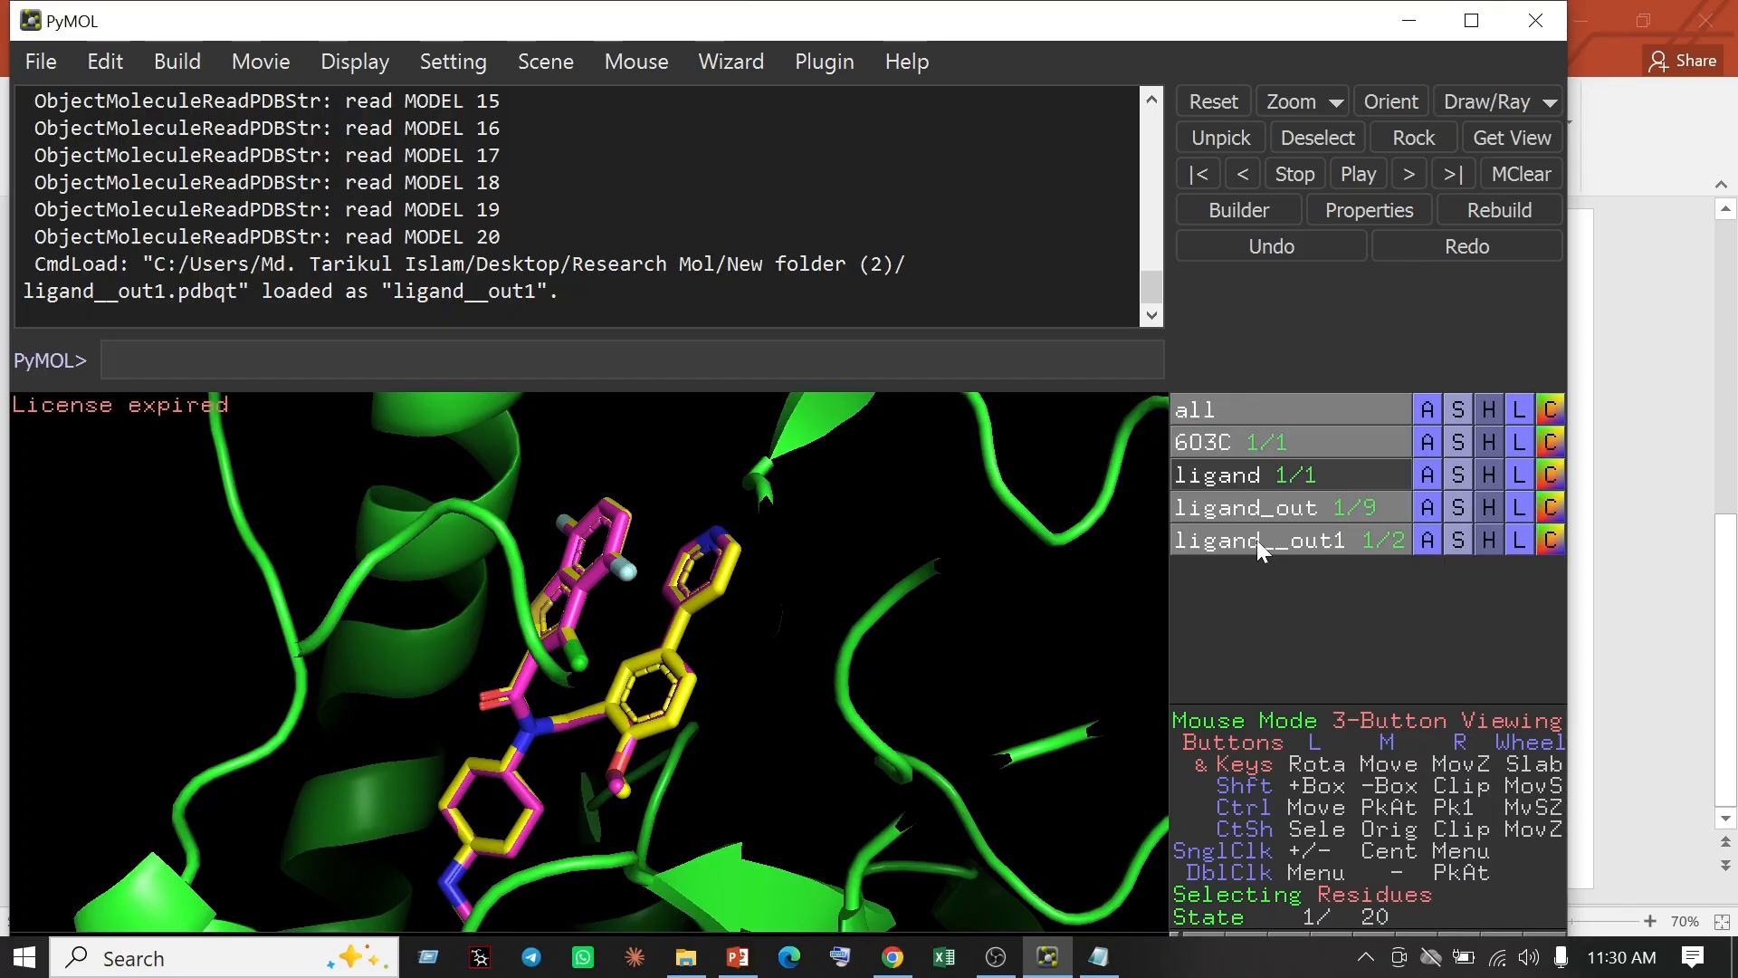
{"action": "left_click", "coordinate": [1257, 540]}
{"action": "left_click", "coordinate": [1258, 473]}
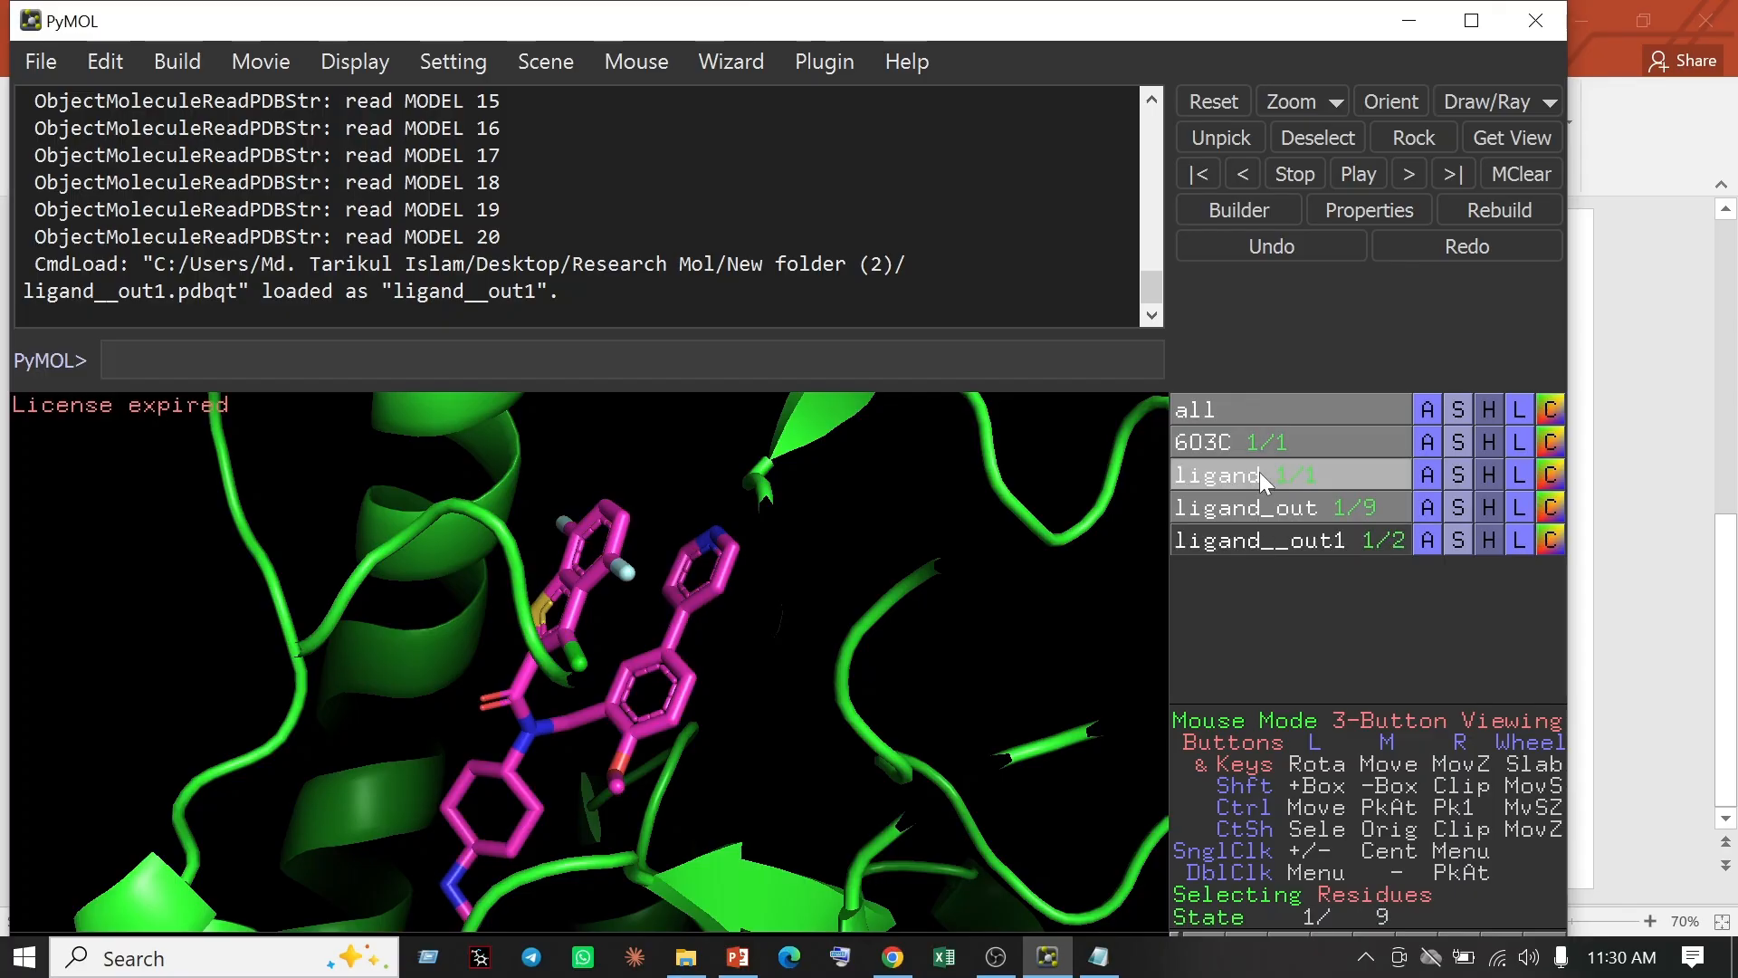
{"action": "left_click", "coordinate": [1263, 540]}
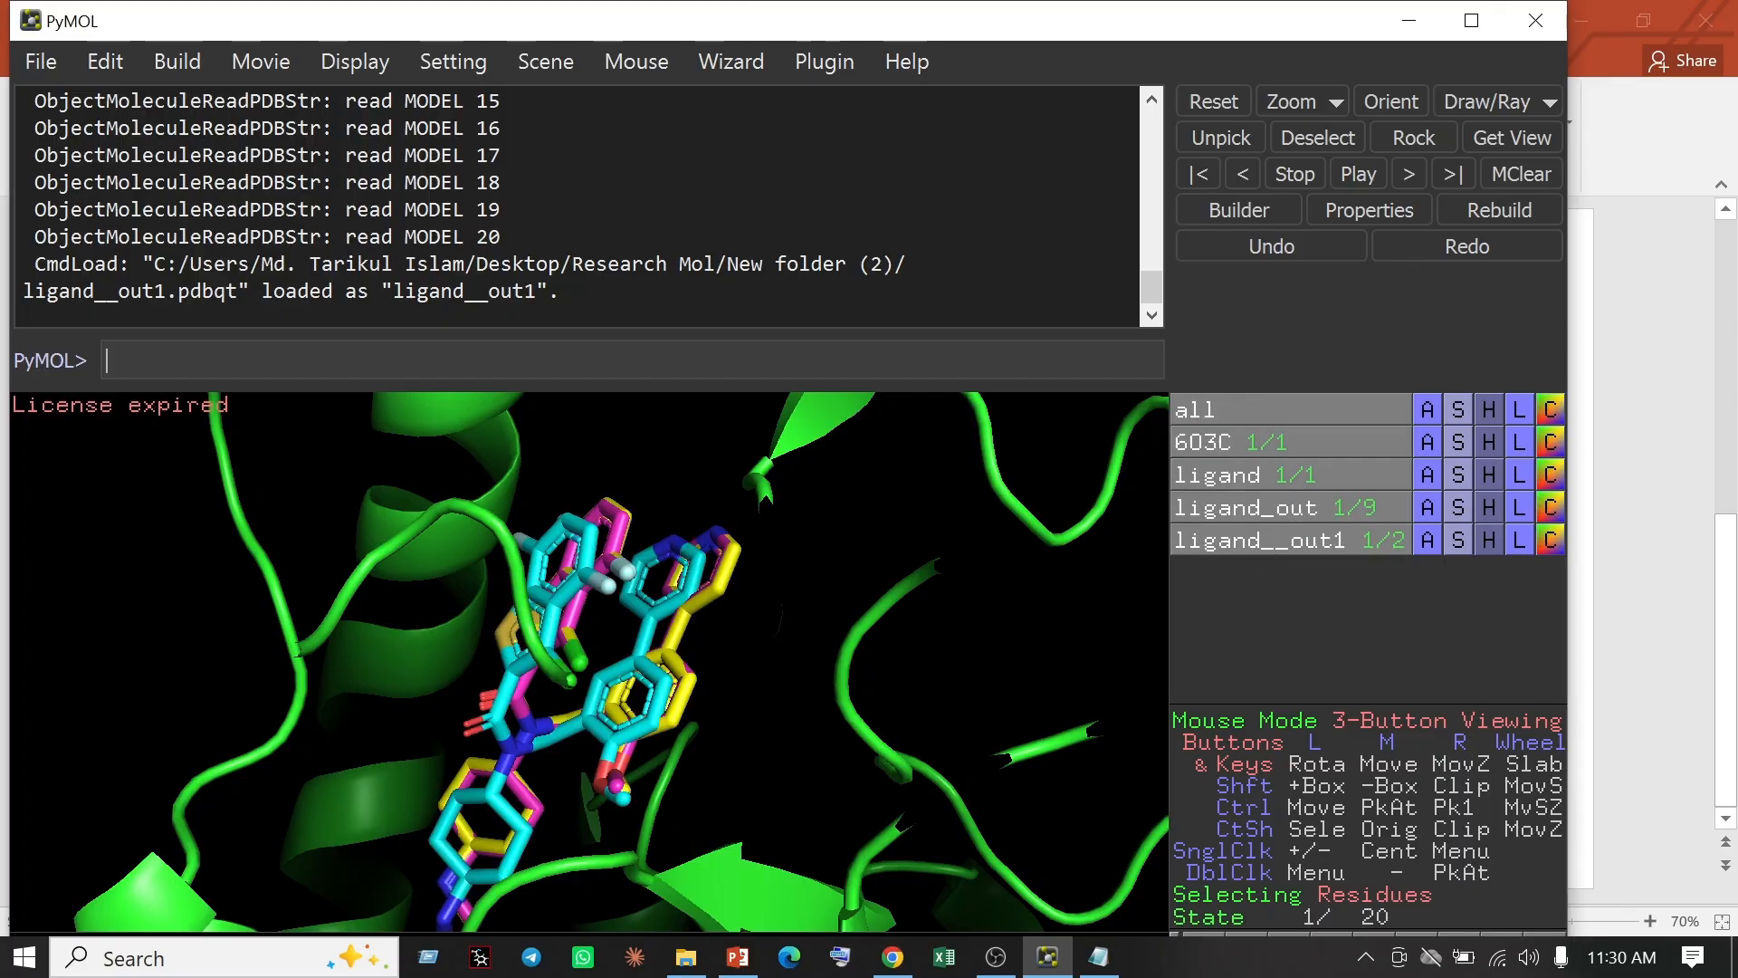
Calculate the RMSD of the second docking with the command "rms ligand, ligand__out1"
{"action": "type", "text": "m"}
{"action": "key", "text": "BackSpace"}
{"action": "type", "text": "rms ligand, ligand__out"}
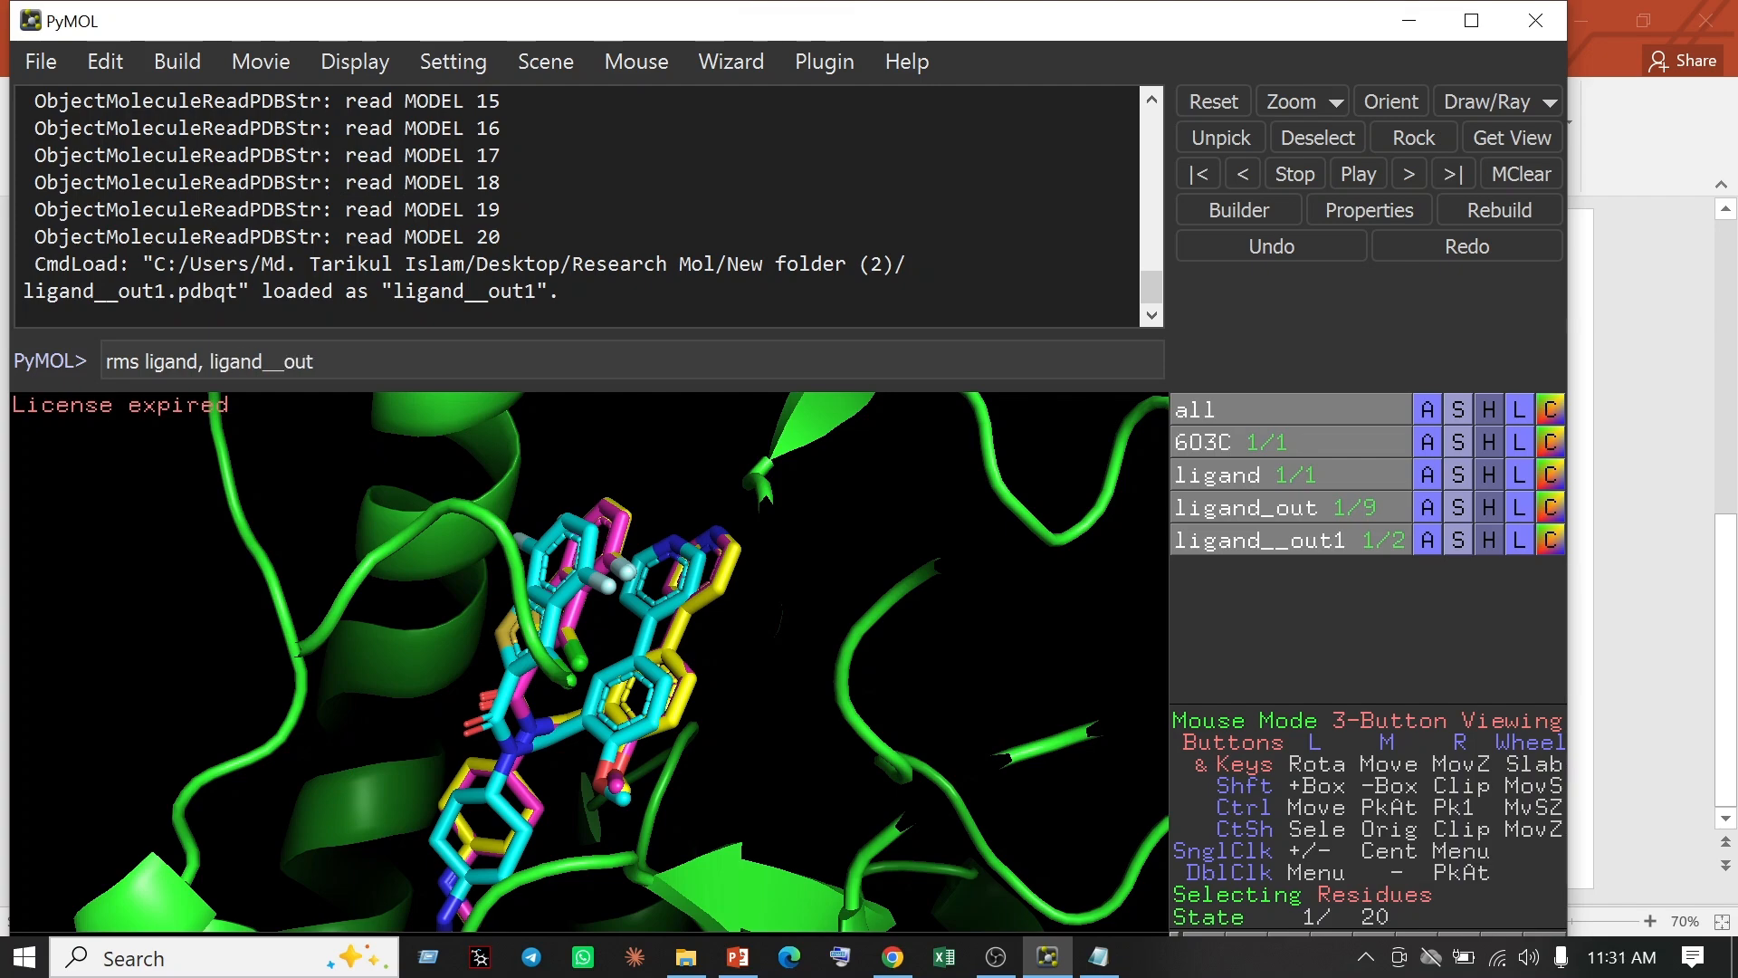
{"action": "type", "text": "1"}
{"action": "key", "text": "Return"}
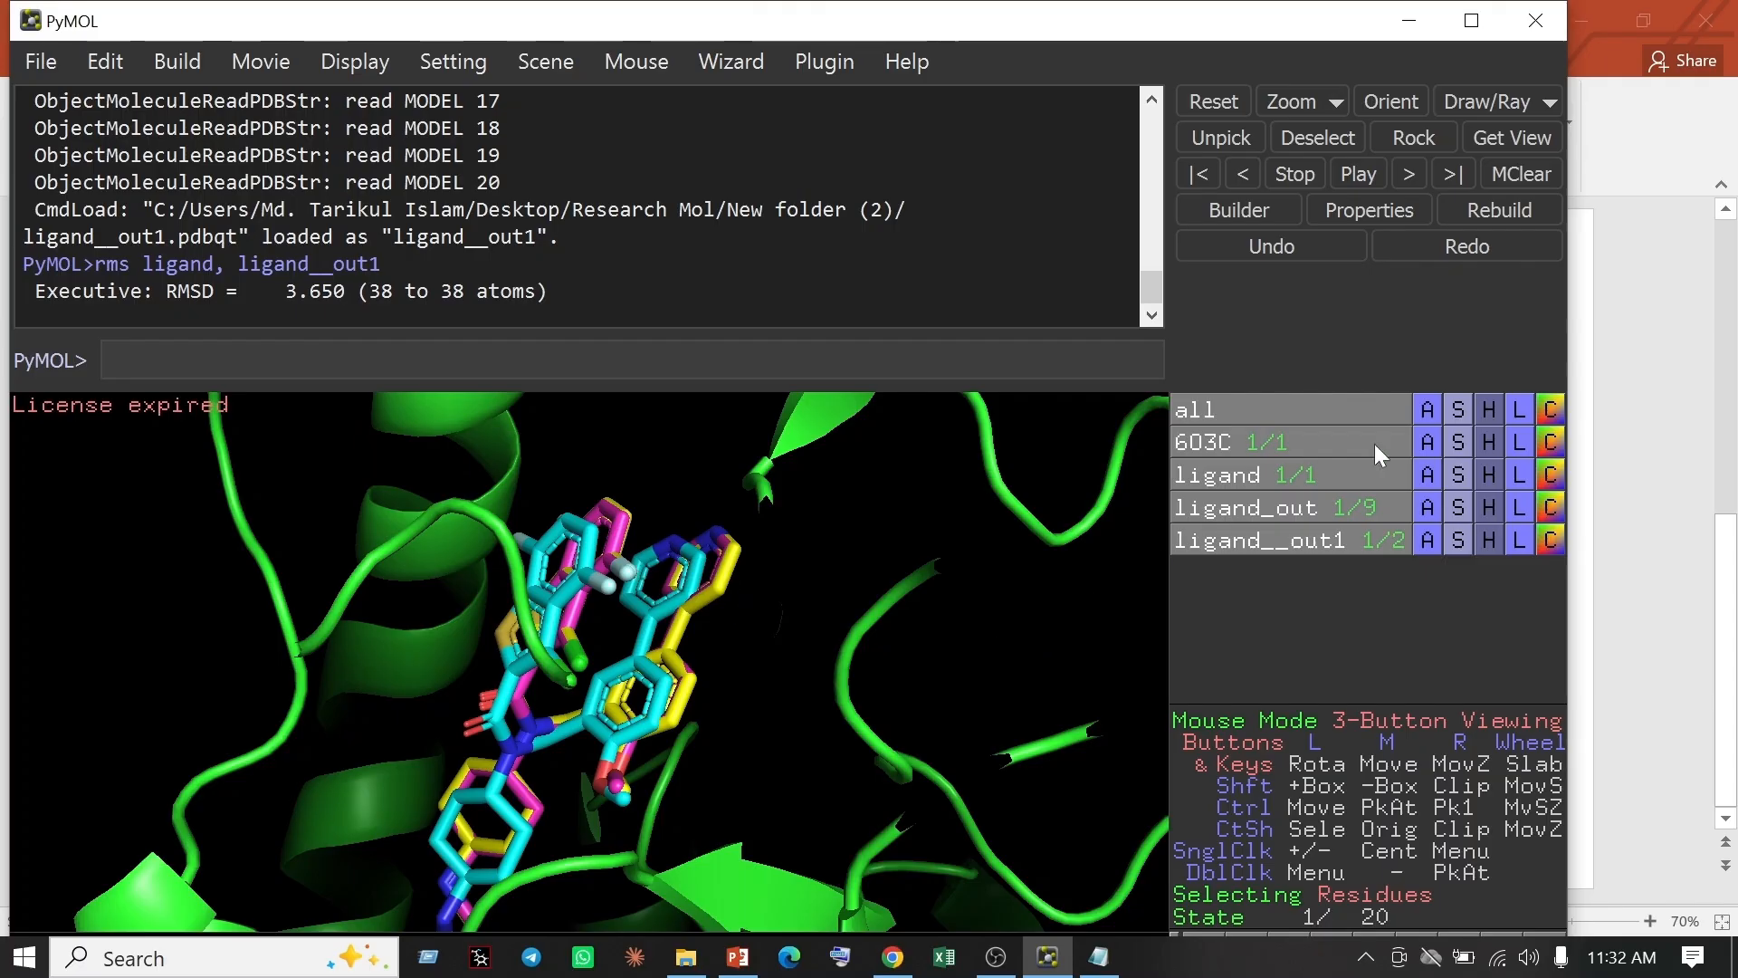
Reopen config.txt to review the grid box centre coordinates, and return to the folder to select ligand__out1.pdbqt
{"action": "left_click", "coordinate": [686, 957]}
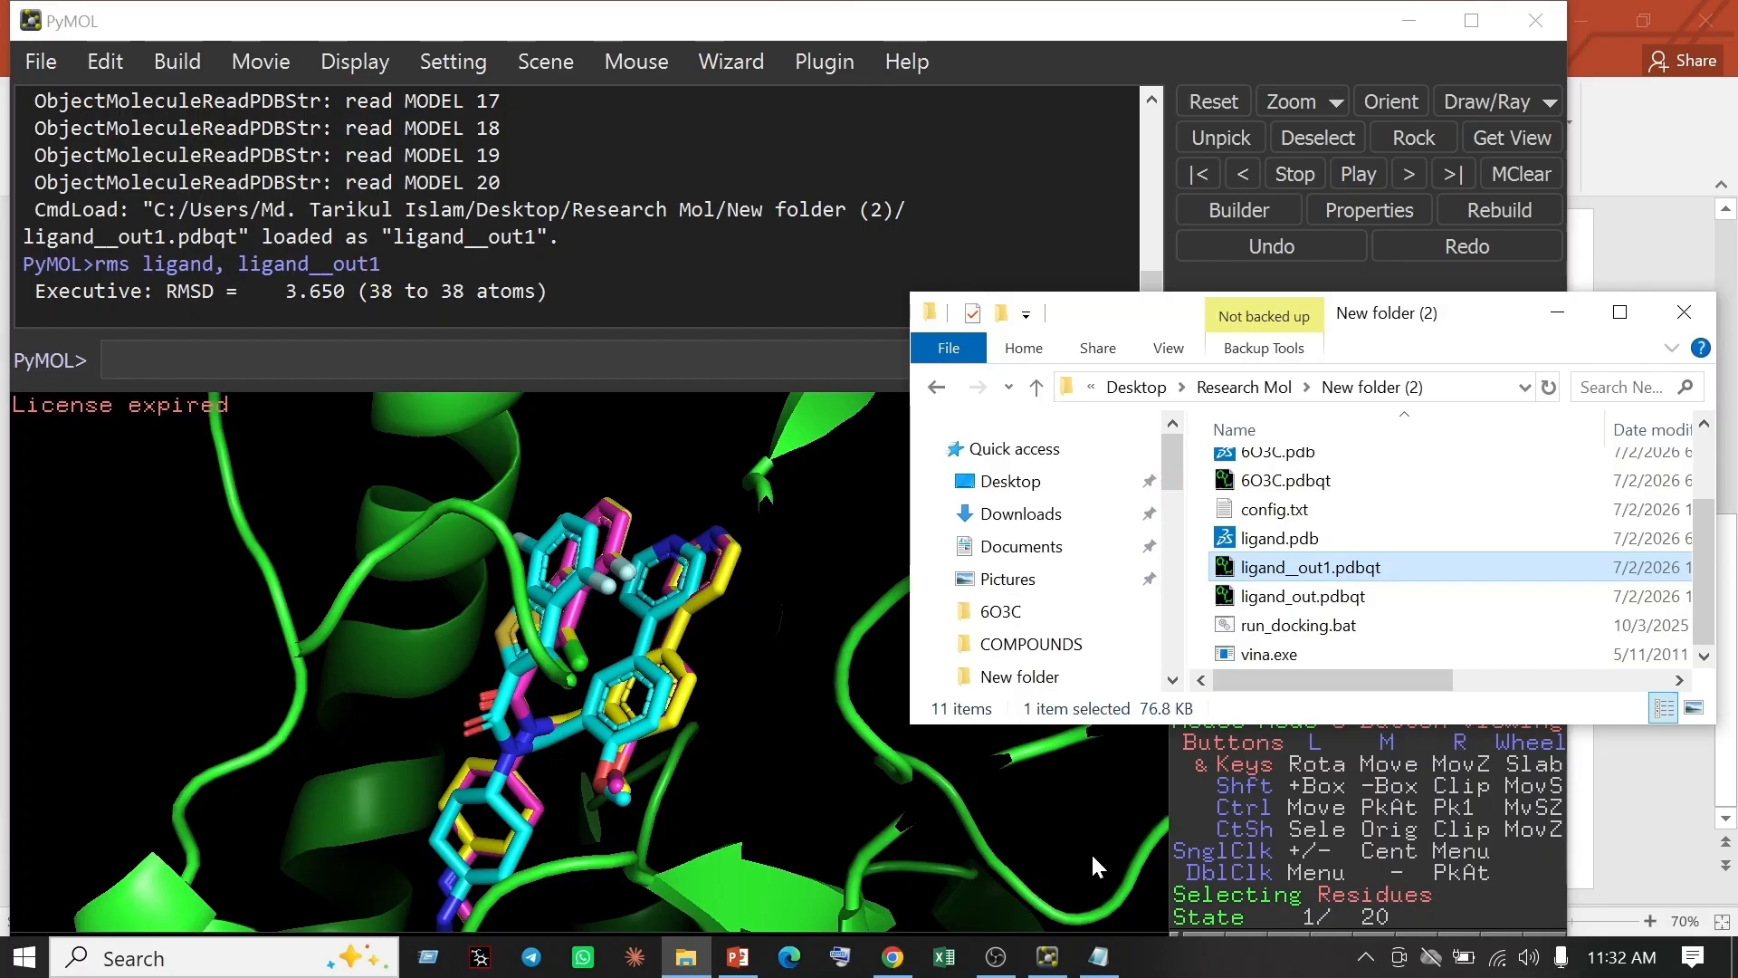
{"action": "left_click", "coordinate": [685, 960]}
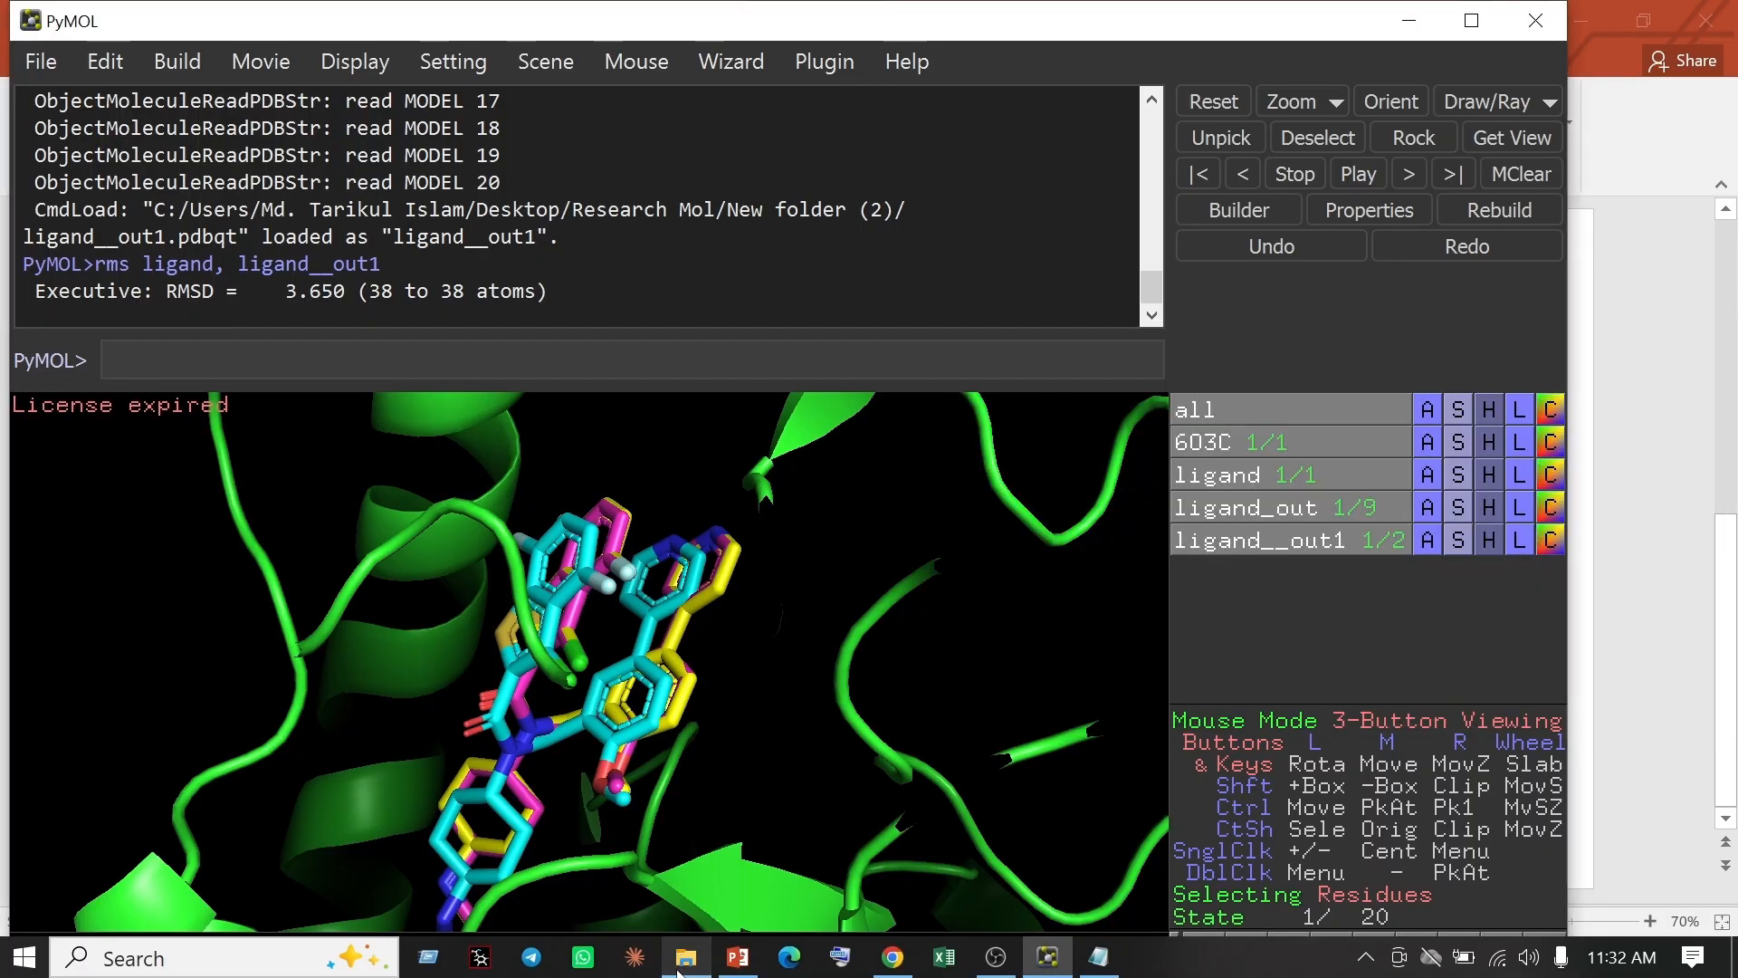
{"action": "left_click", "coordinate": [681, 967]}
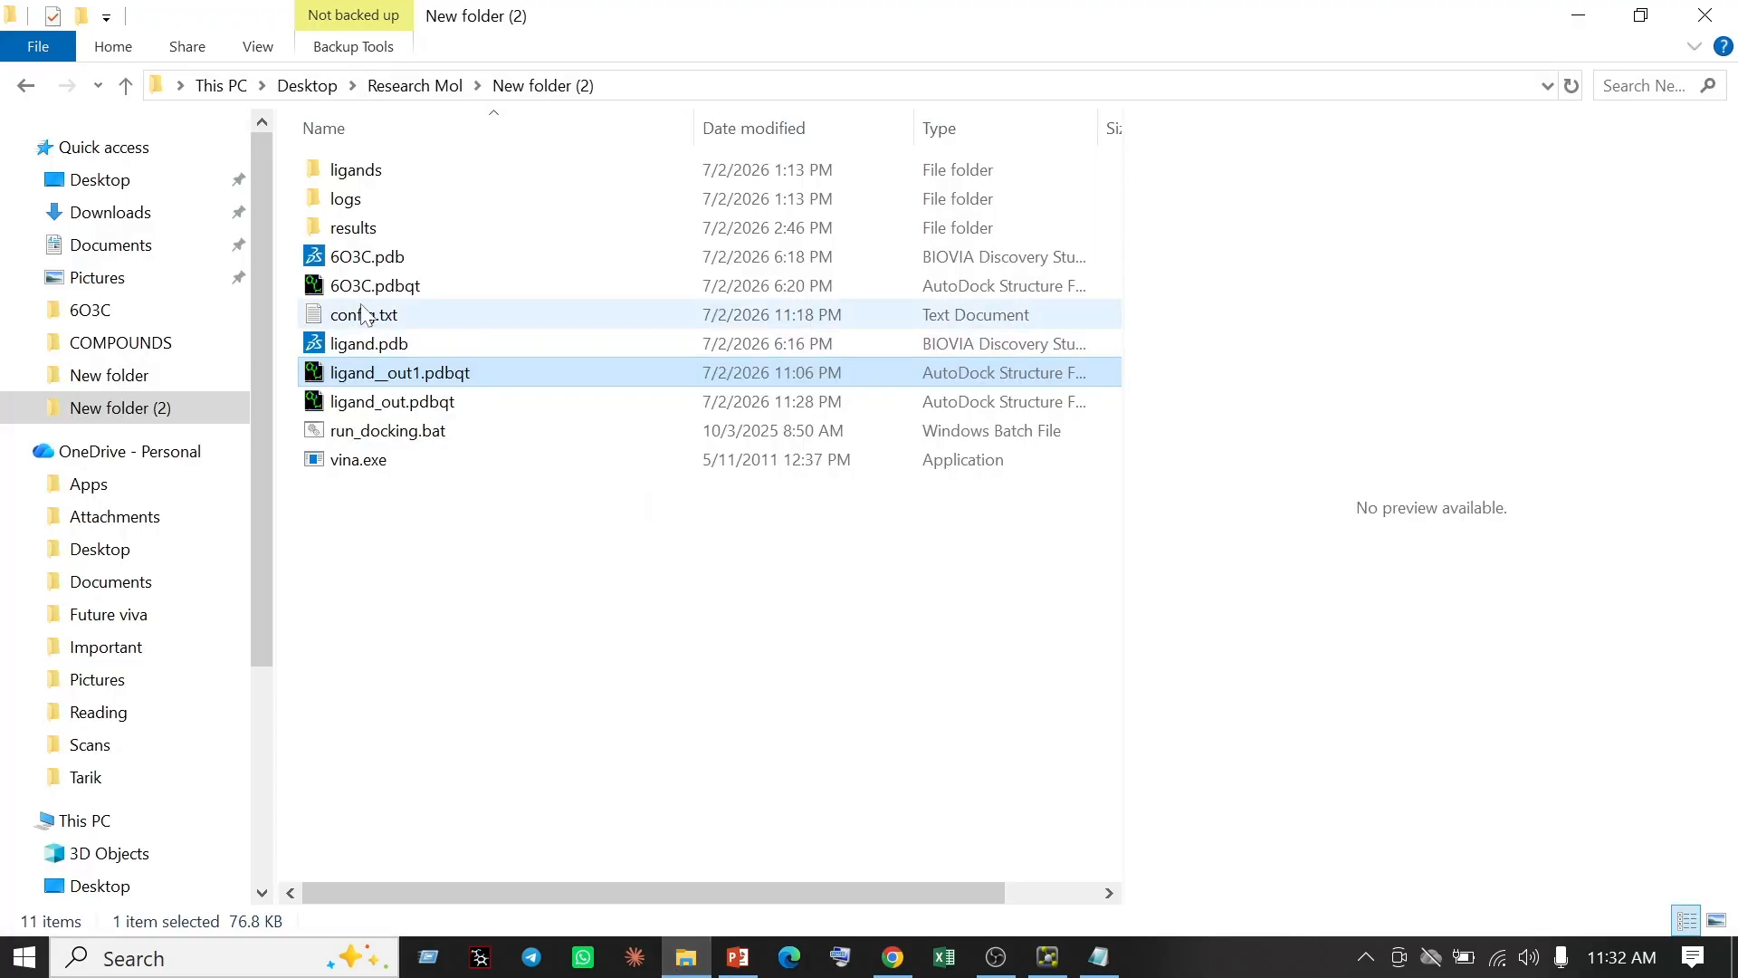
{"action": "double_click", "coordinate": [398, 316]}
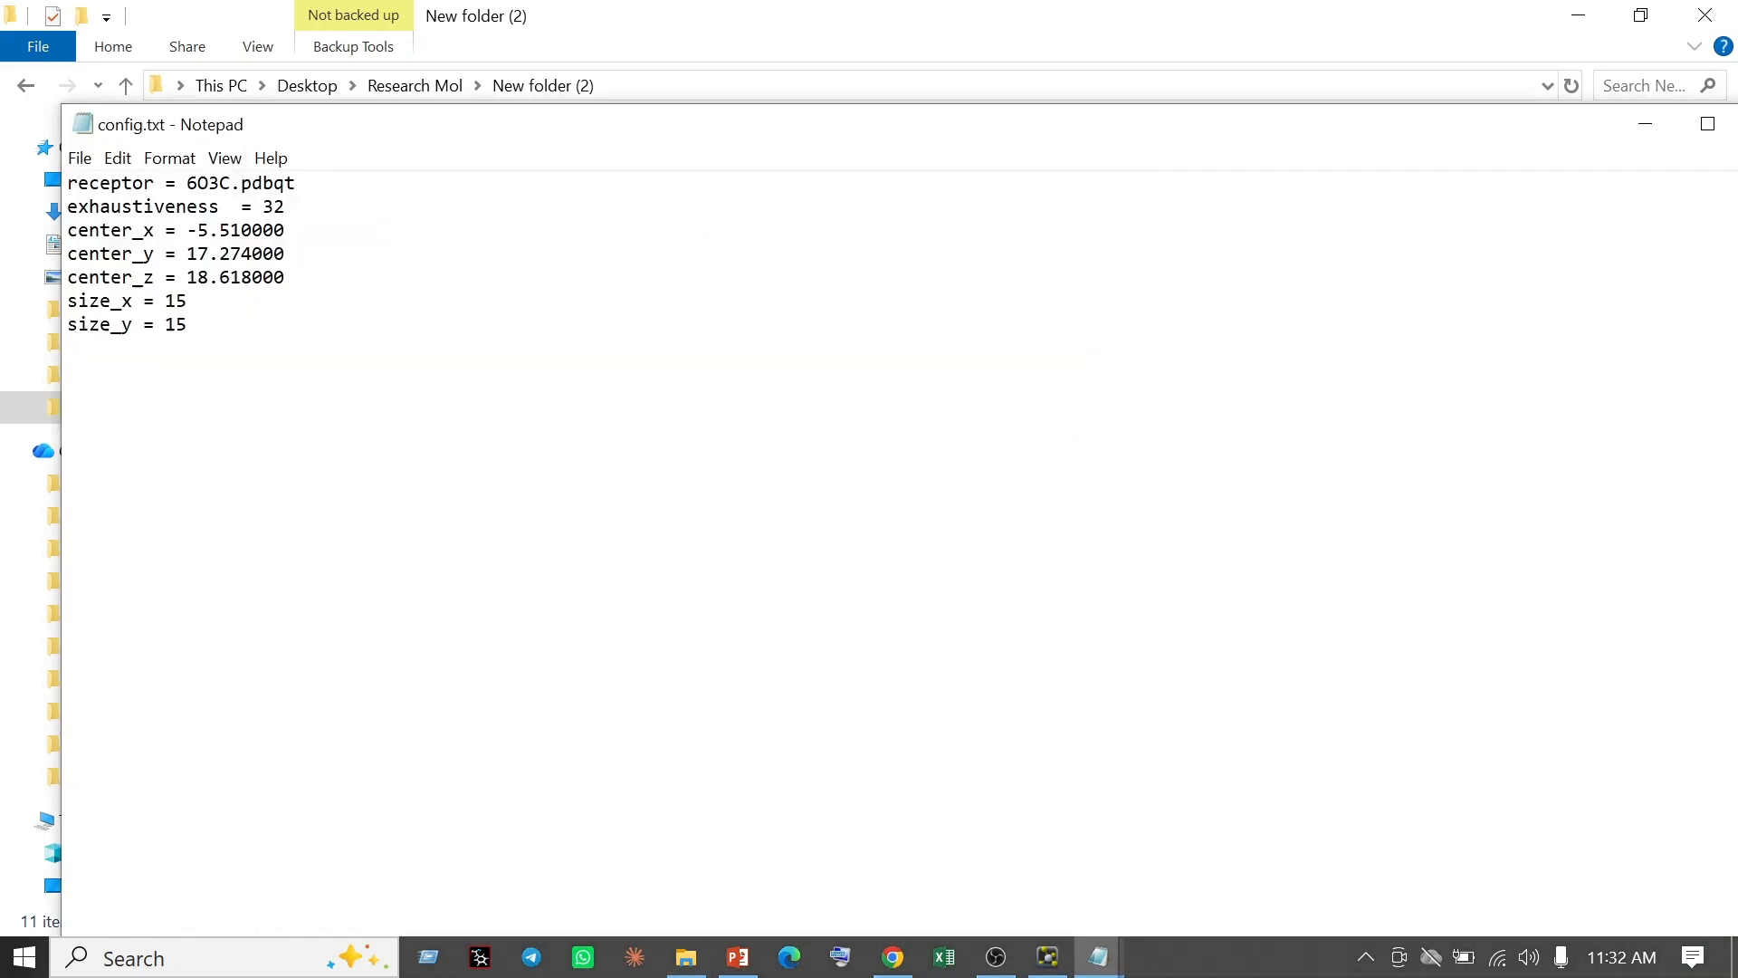
{"action": "left_click_drag", "start_coordinate": [264, 253], "coordinate": [187, 230]}
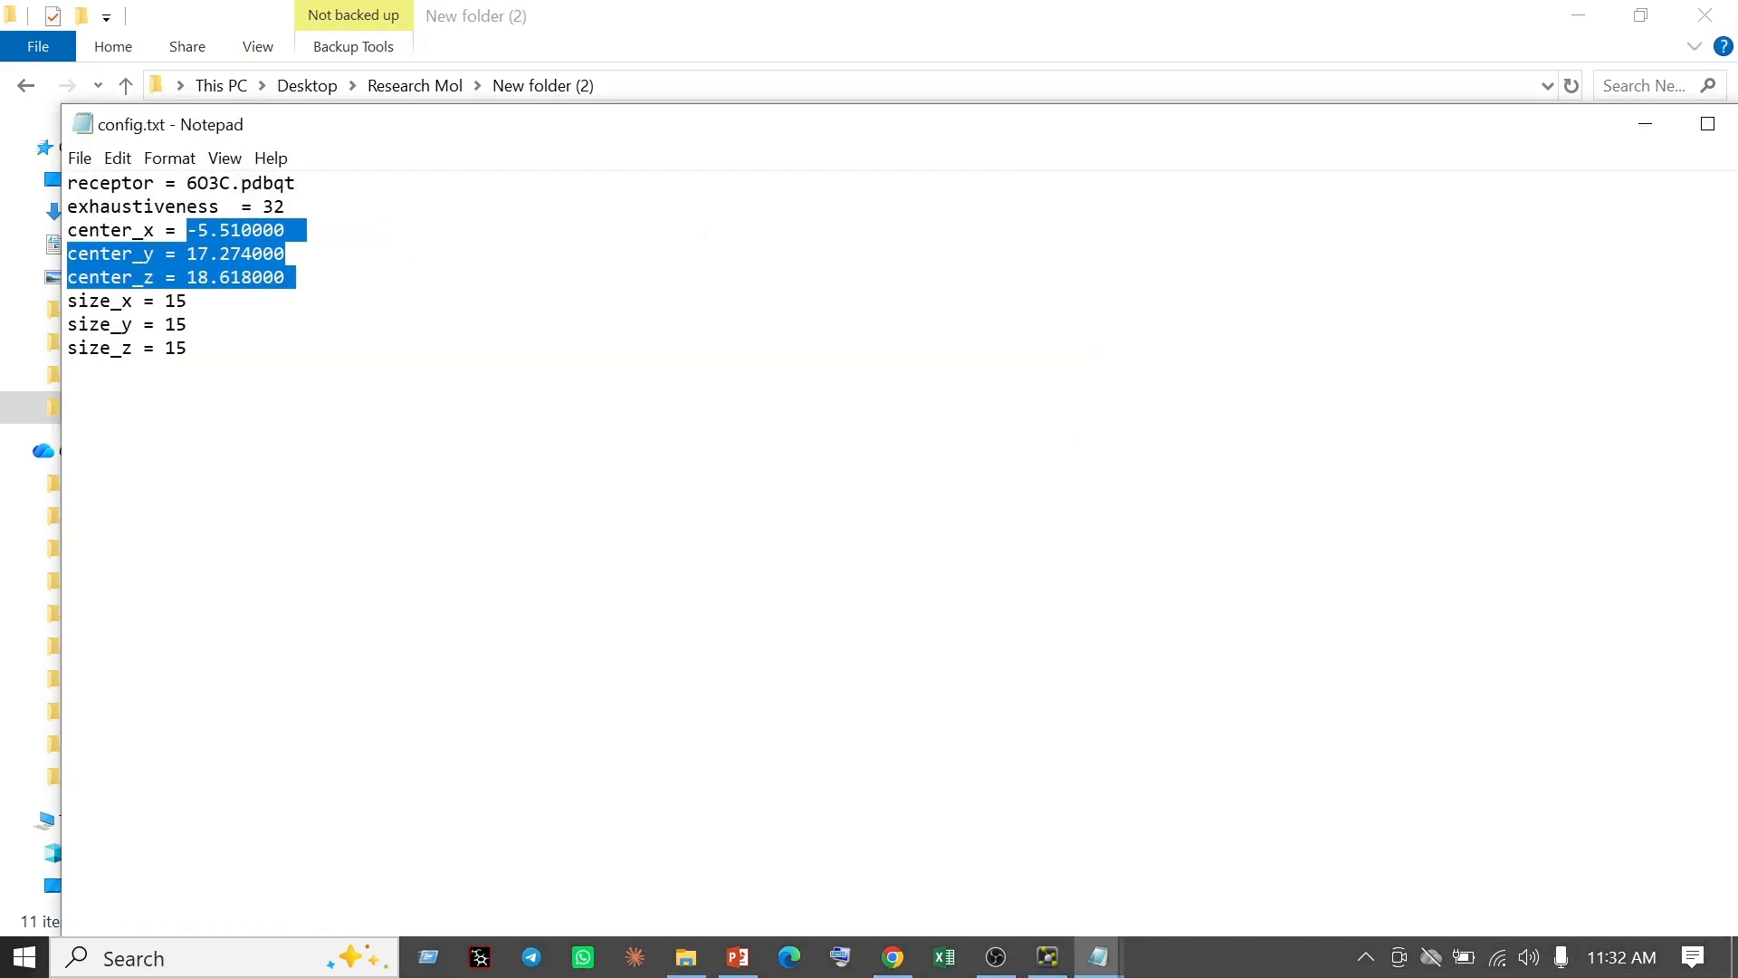
{"action": "left_click", "coordinate": [685, 957]}
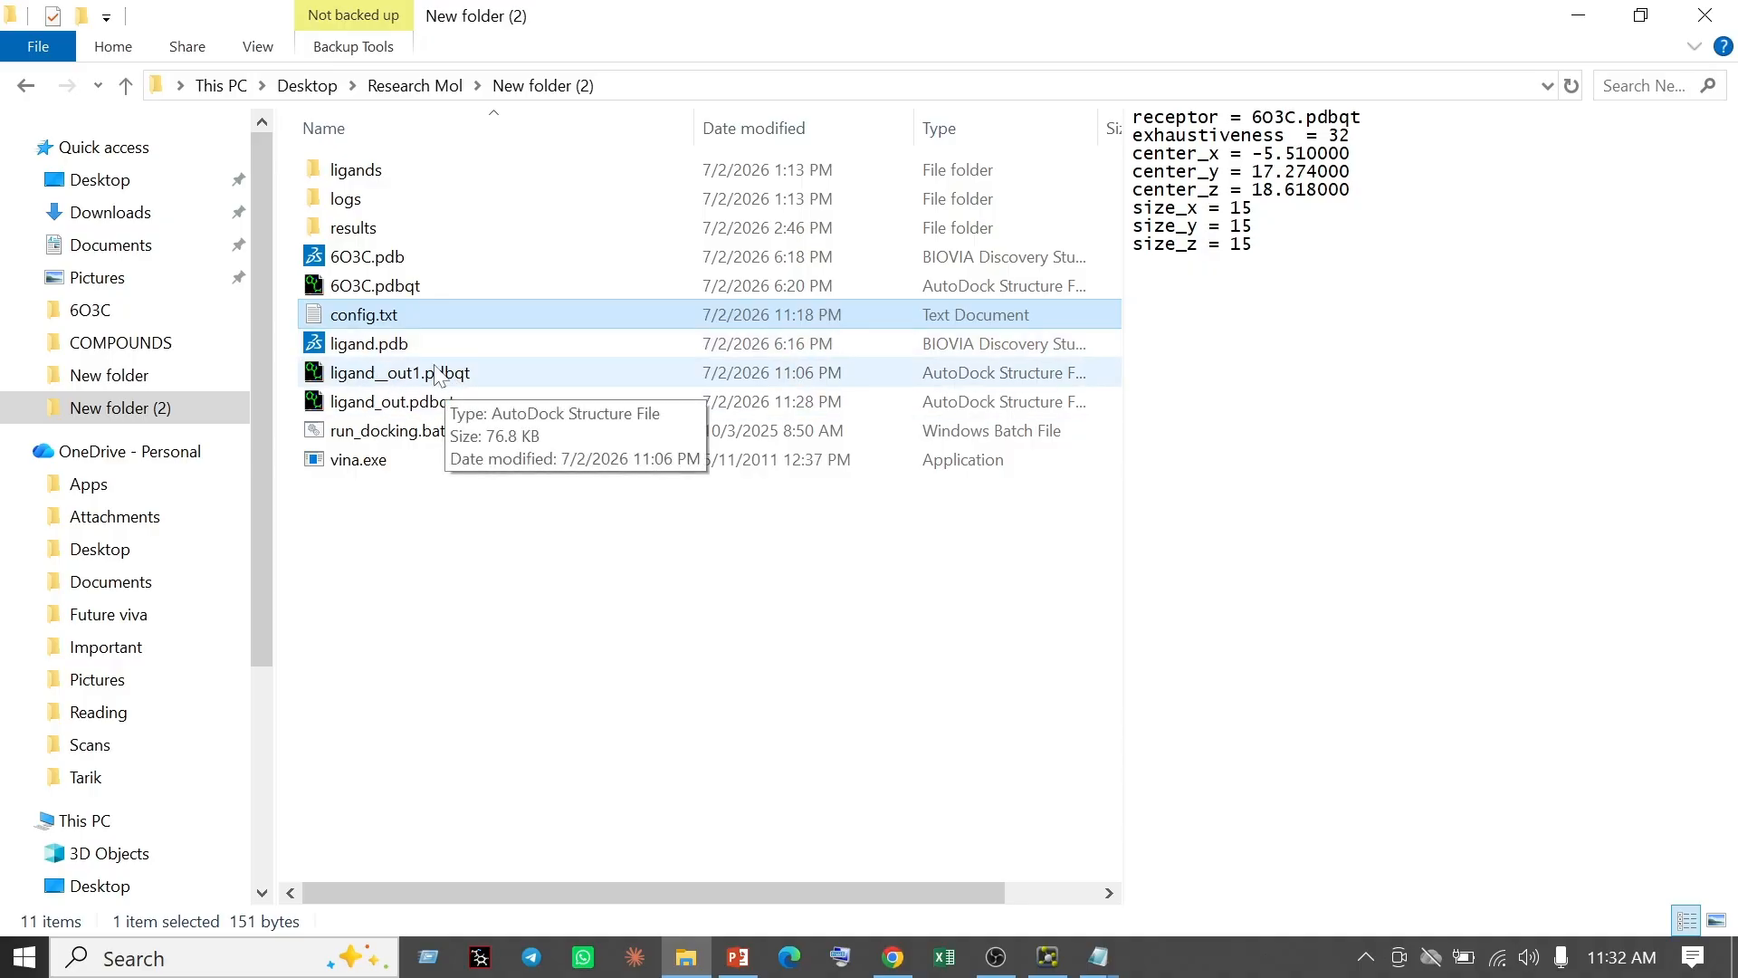
{"action": "left_click", "coordinate": [422, 374]}
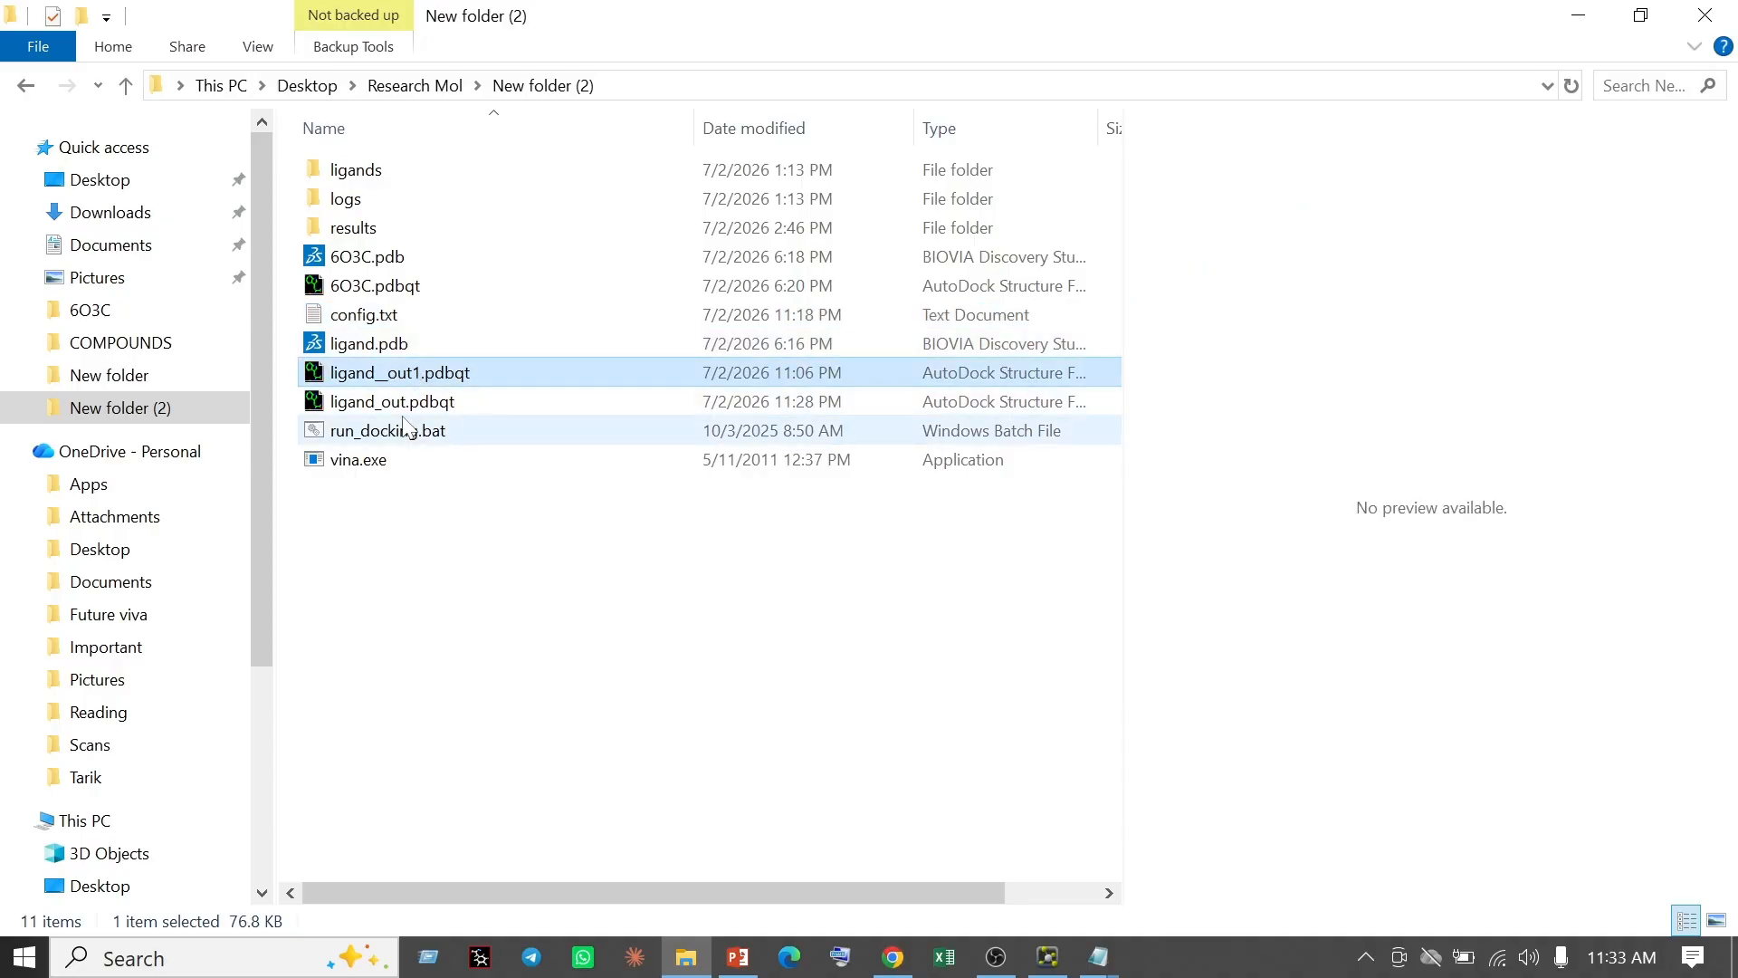